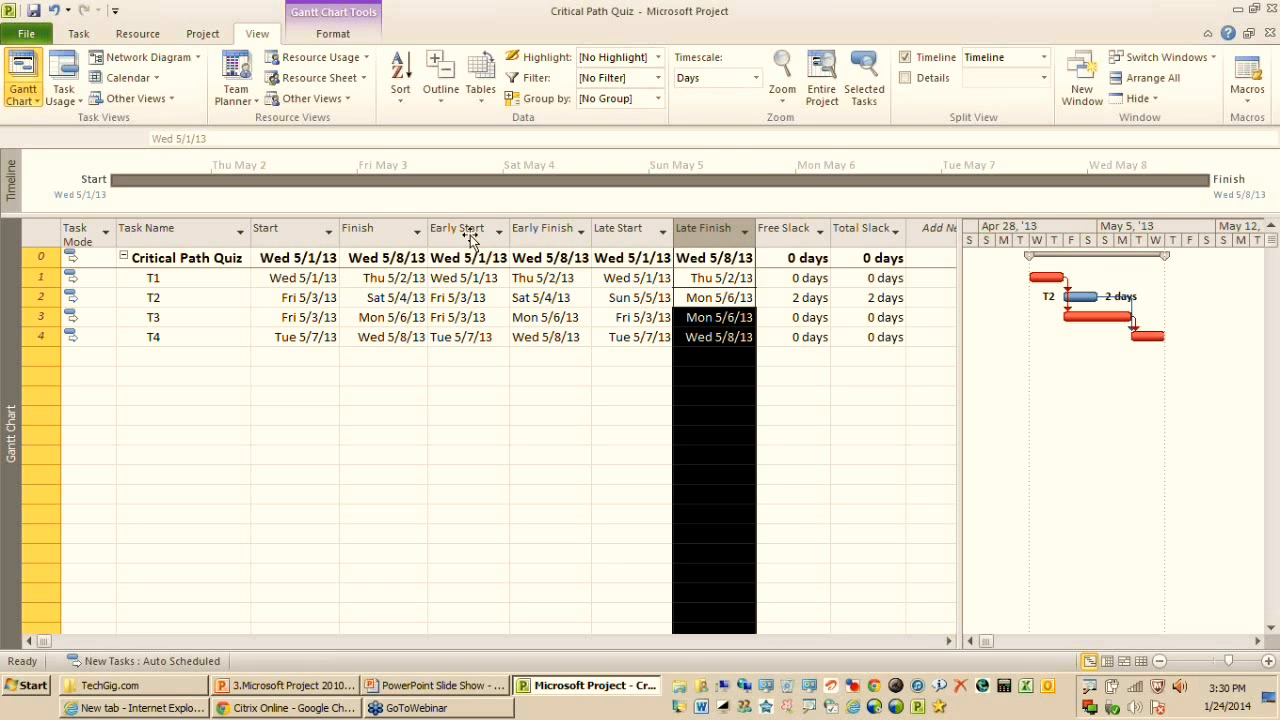
Step: Review the Start and Finish columns against the Early Start, Early Finish and Late Finish columns
click(471, 236)
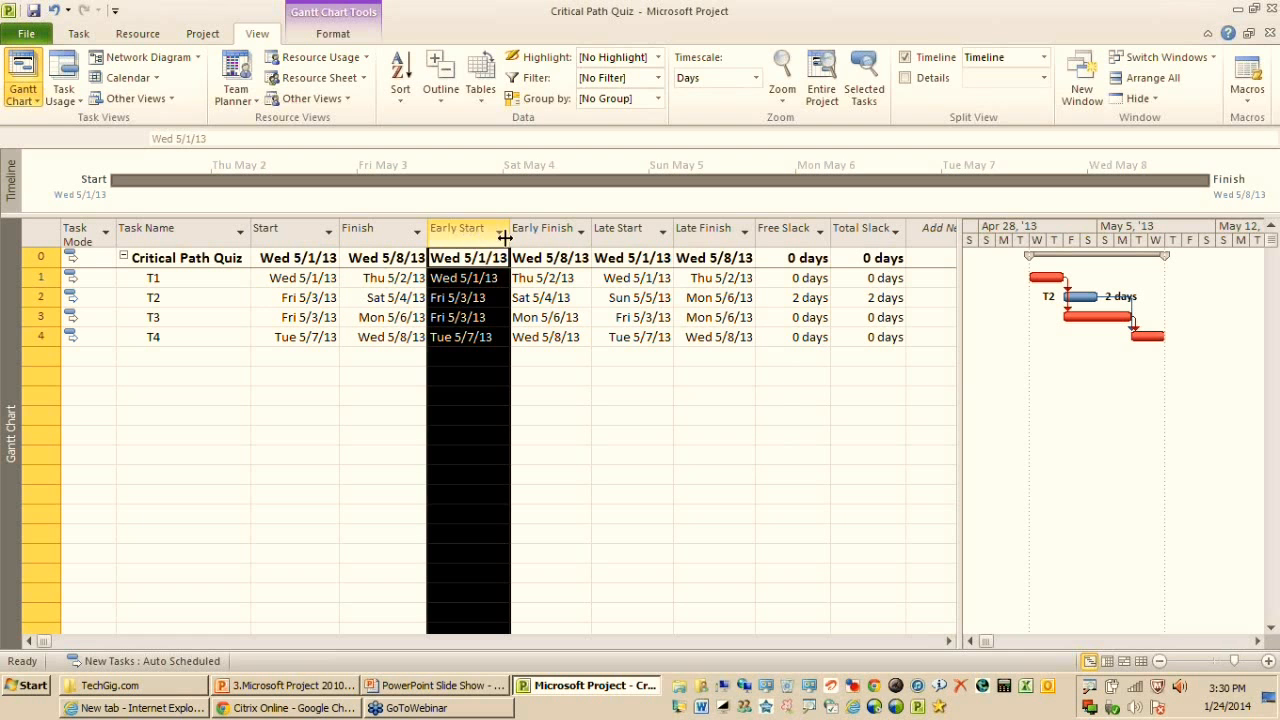
click(563, 240)
click(708, 238)
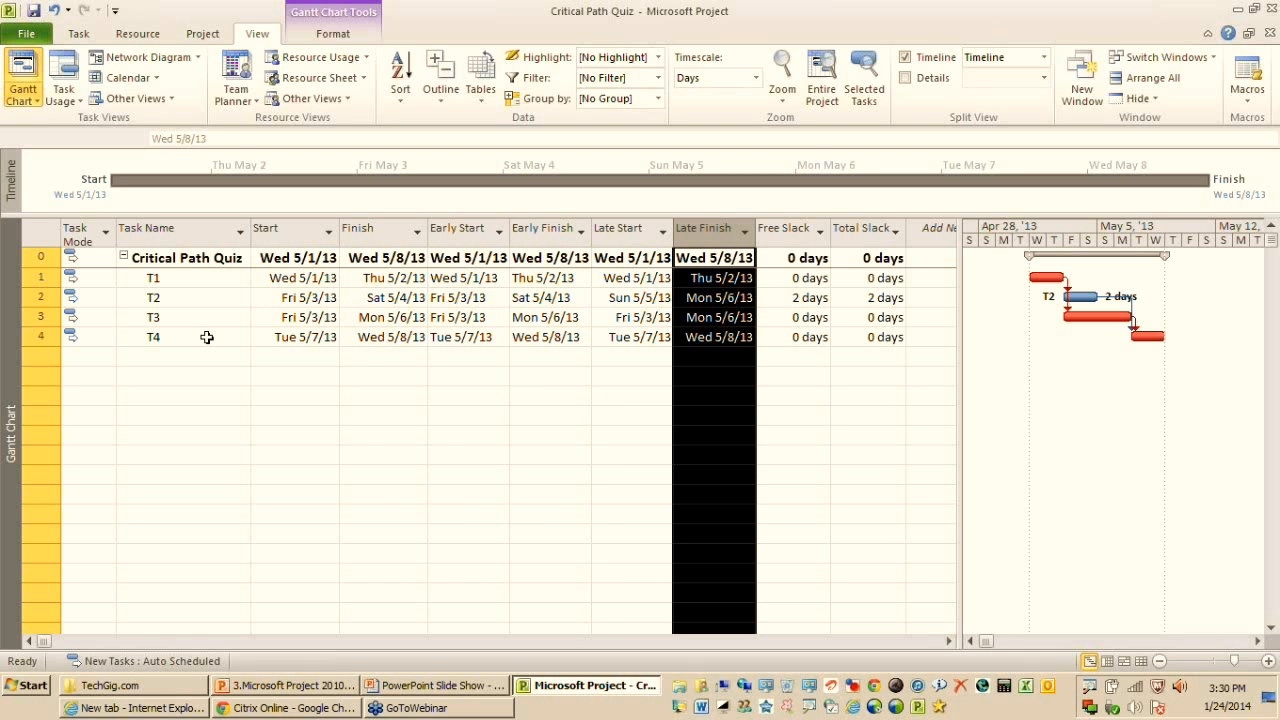
click(310, 234)
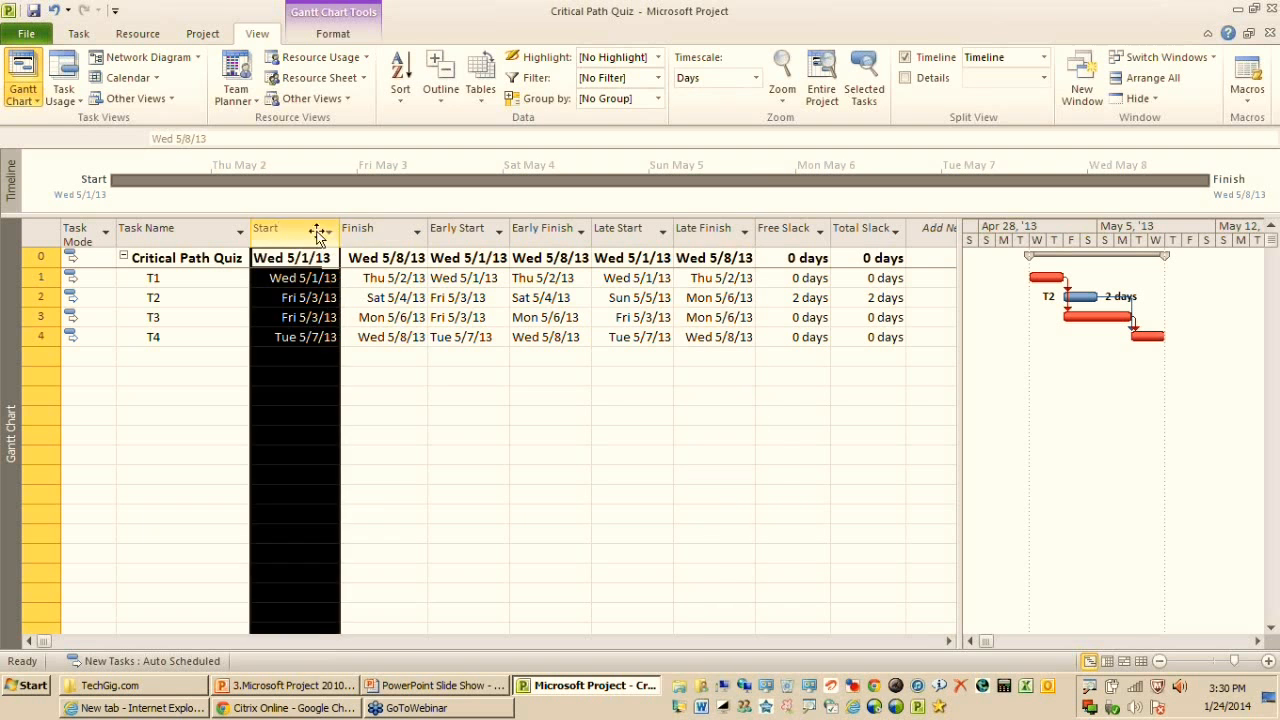
click(399, 234)
click(454, 236)
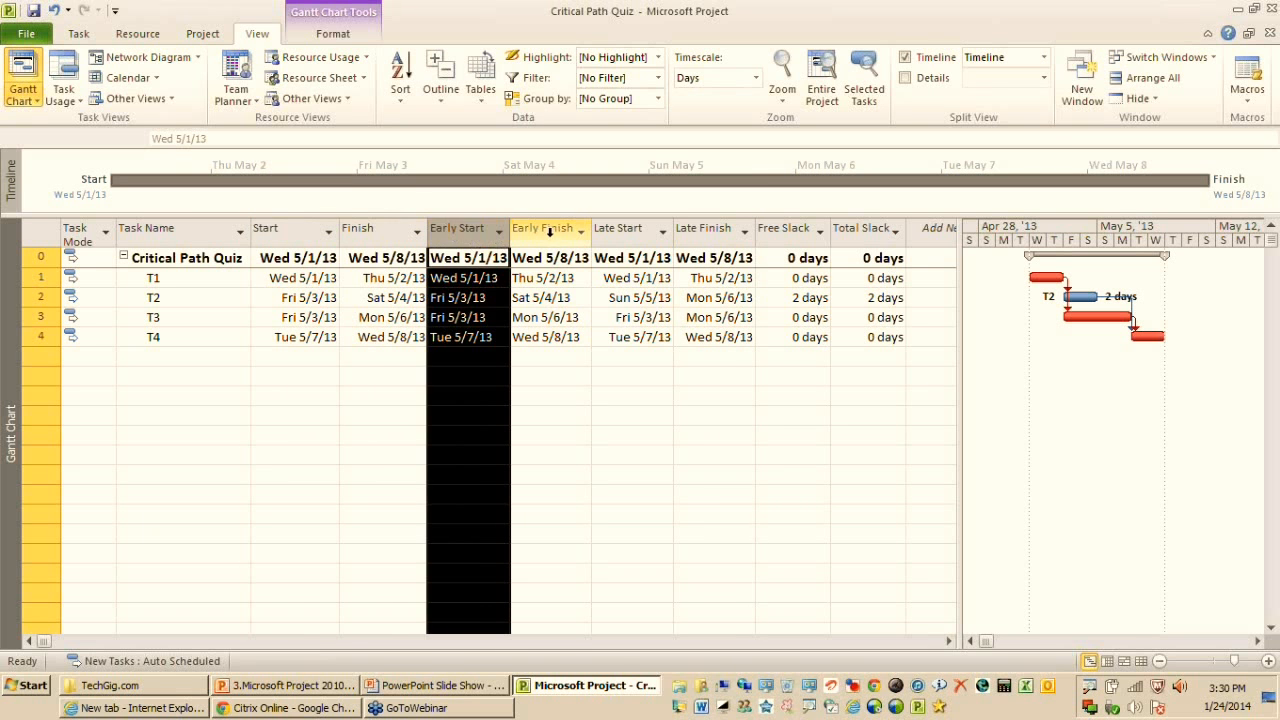
click(549, 232)
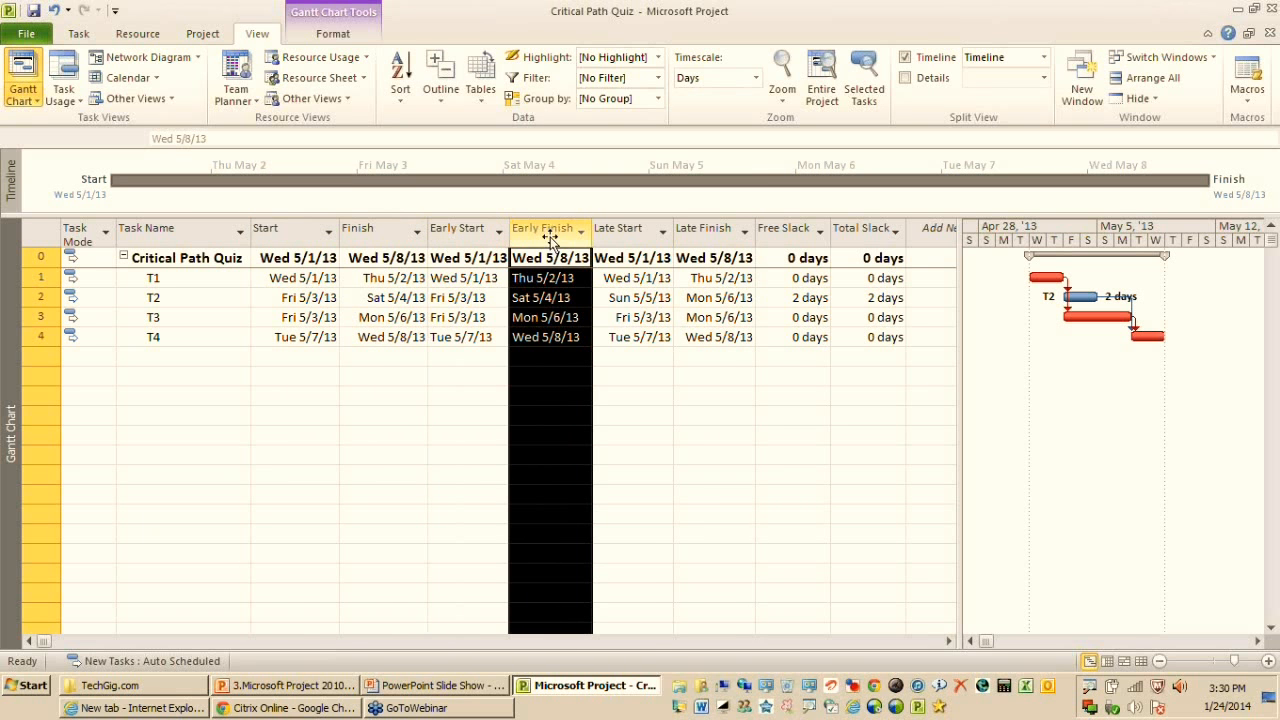
Step: Set T2's start date to Sat 5/4/13, choosing to move the task and keep its link to T1
click(318, 300)
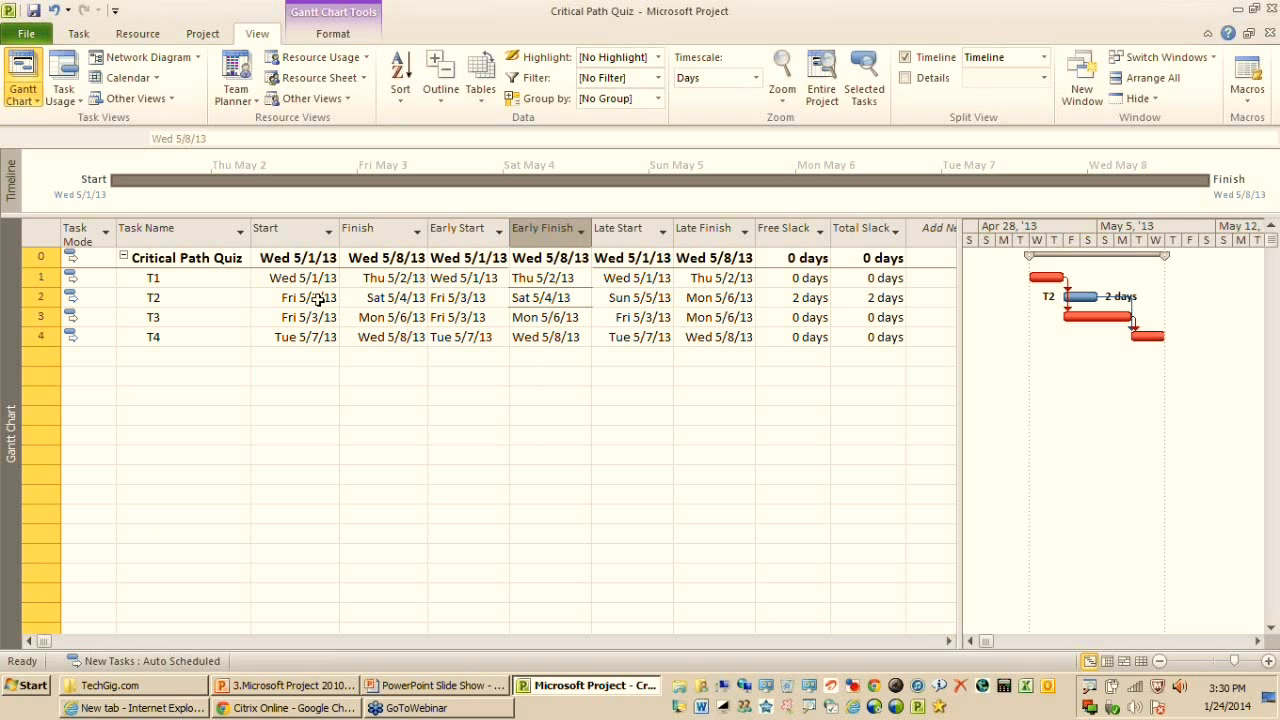
click(329, 299)
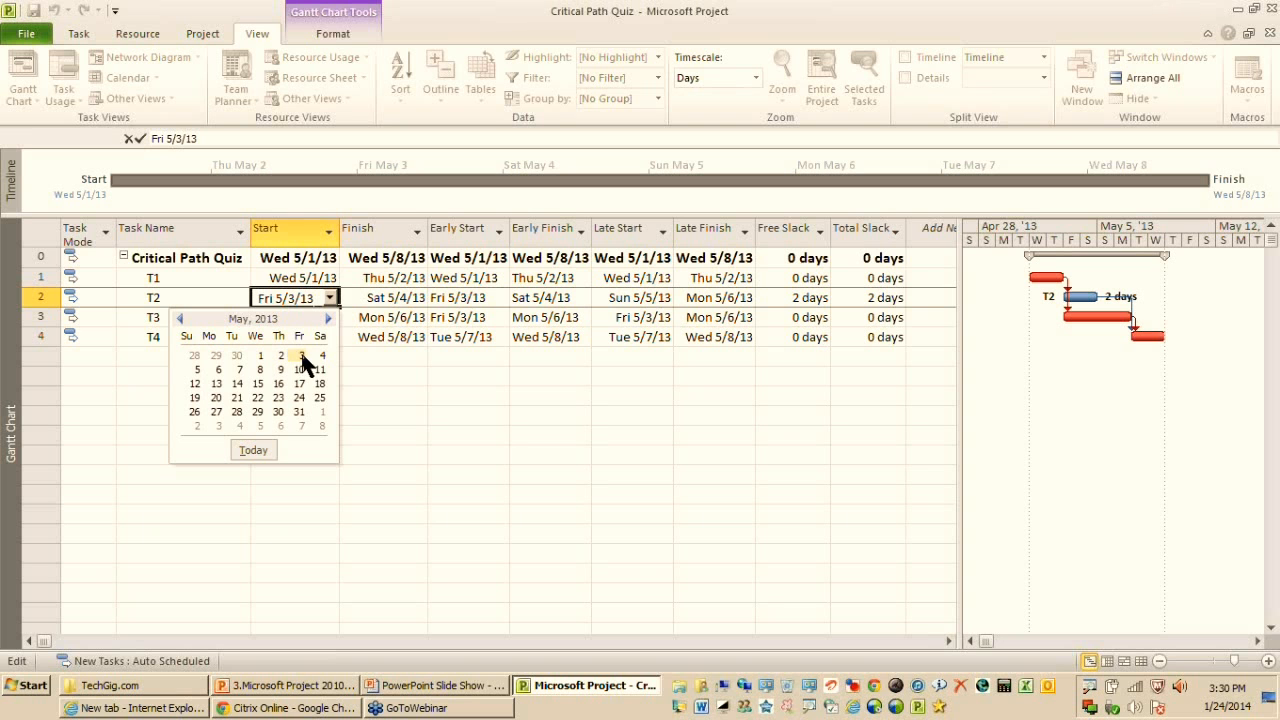
click(322, 358)
click(322, 360)
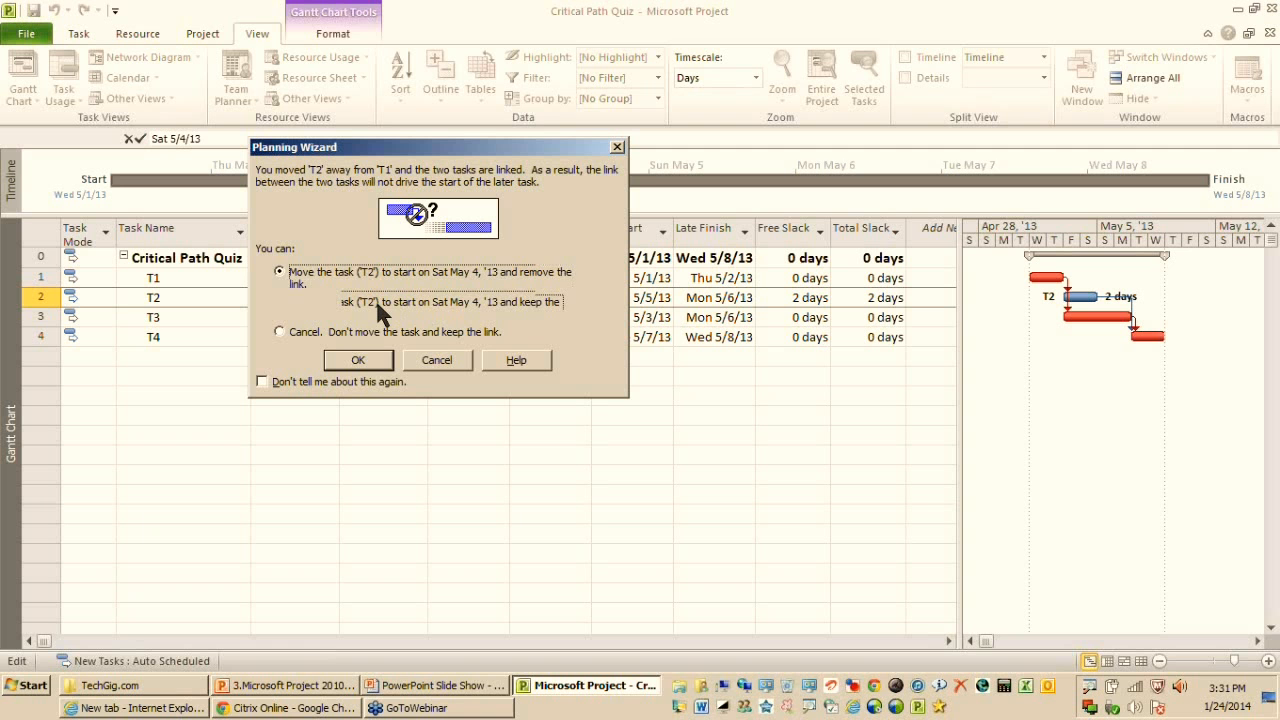
click(375, 308)
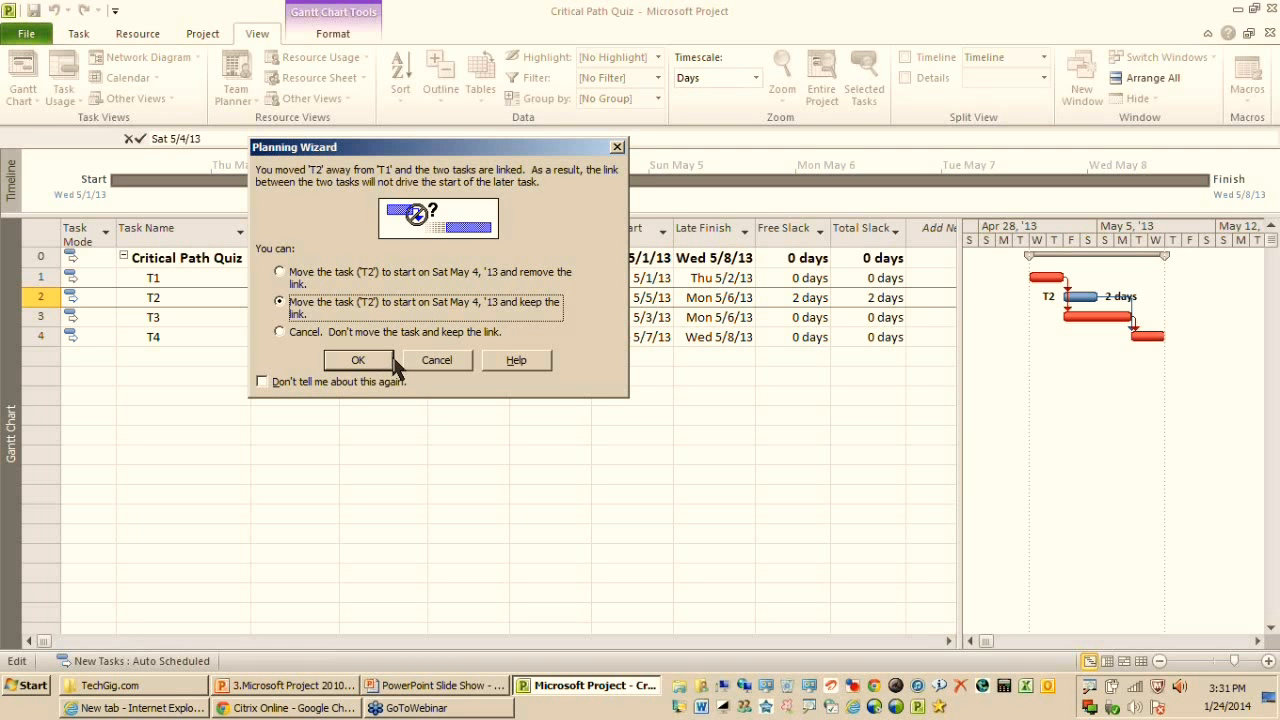
click(392, 362)
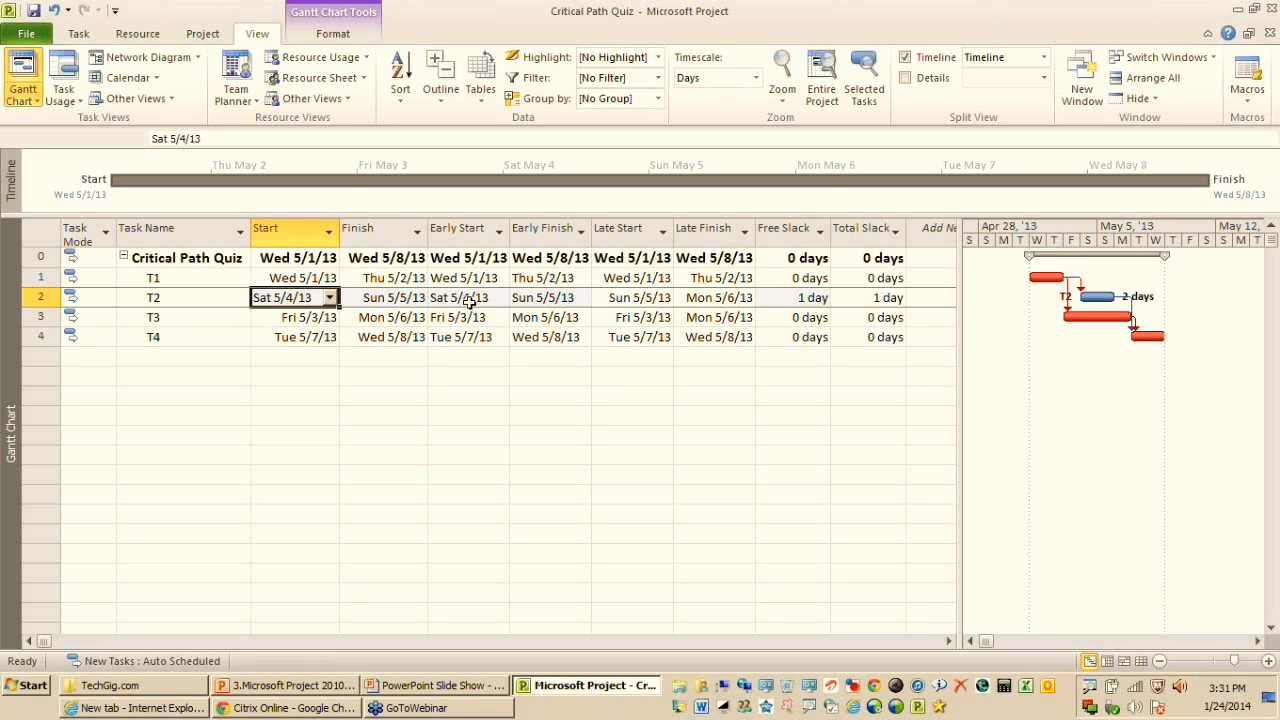
Step: Compare T2's Finish date with its Early Start and Early Finish dates
click(545, 298)
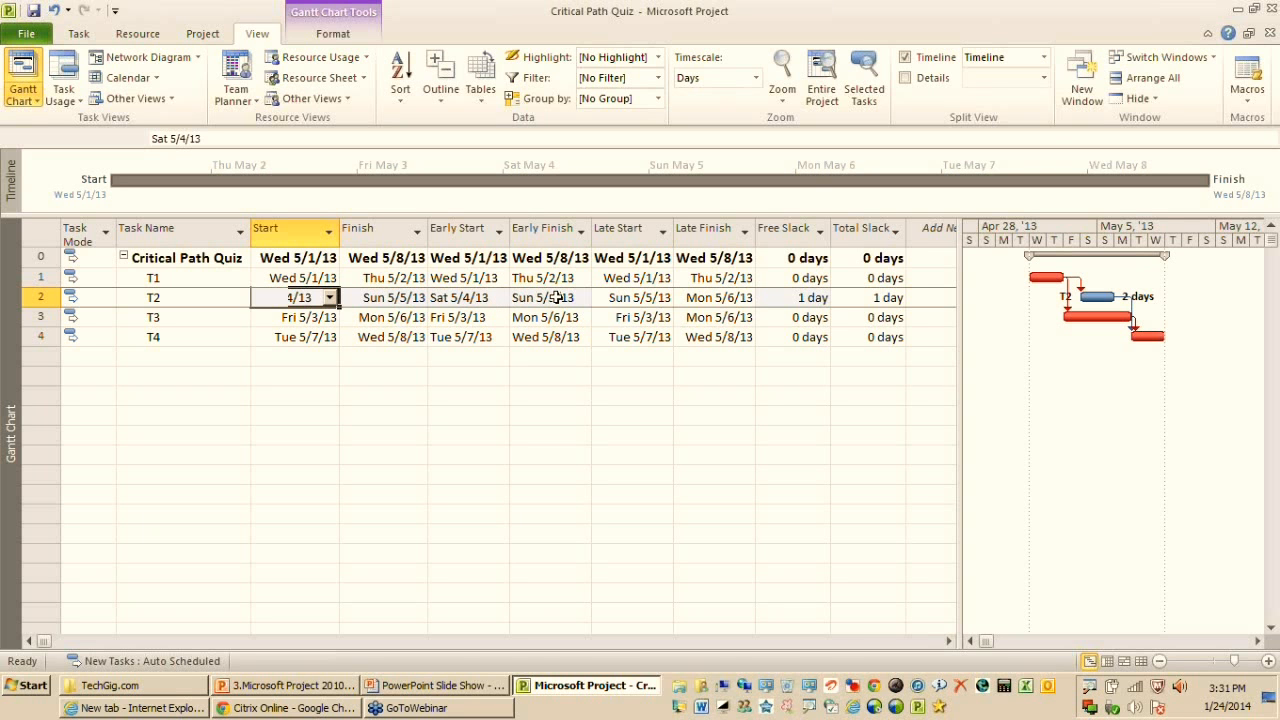
click(469, 298)
click(537, 297)
click(400, 298)
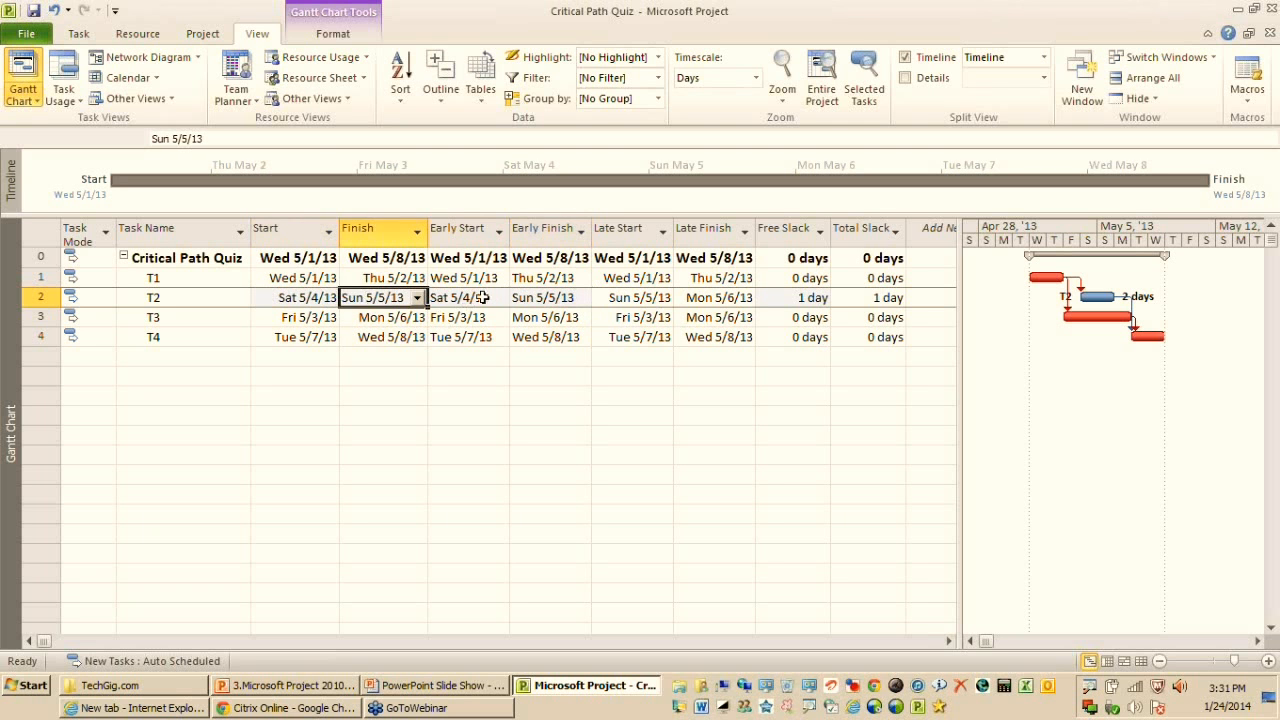
click(482, 297)
click(545, 299)
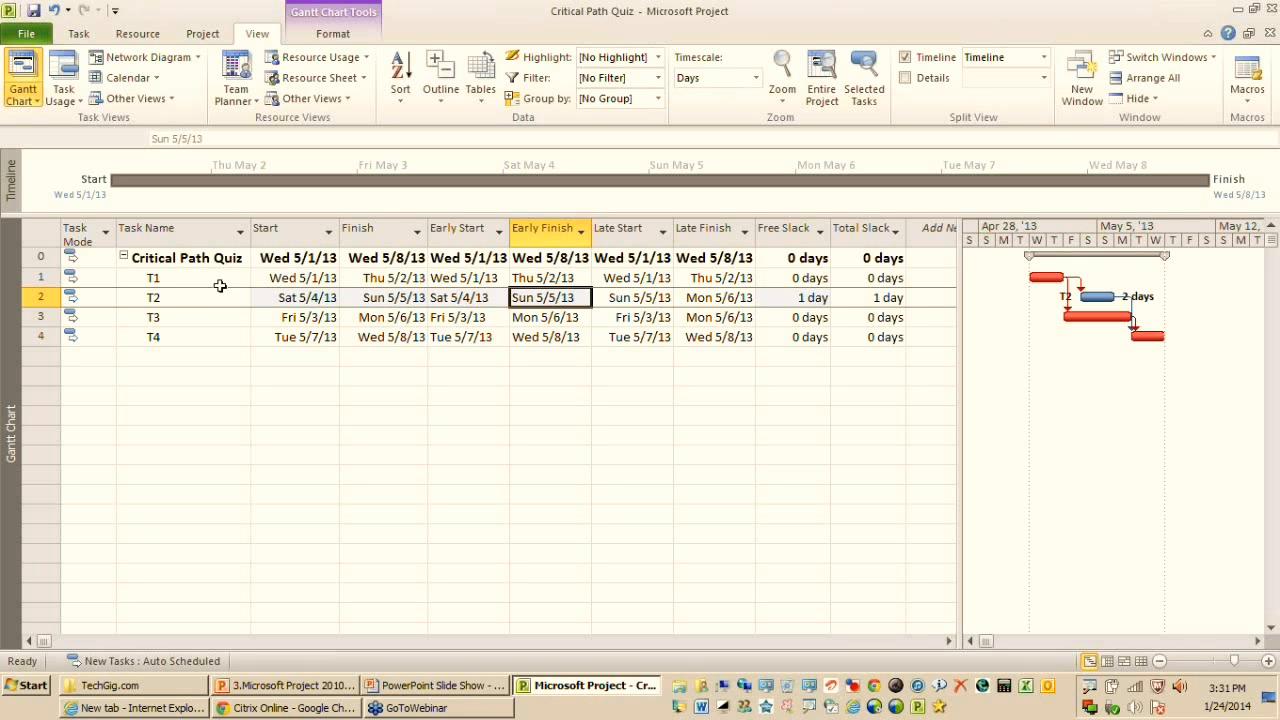
Step: Insert a Constraint Type column before the Start column and widen it to fit its entries
click(290, 231)
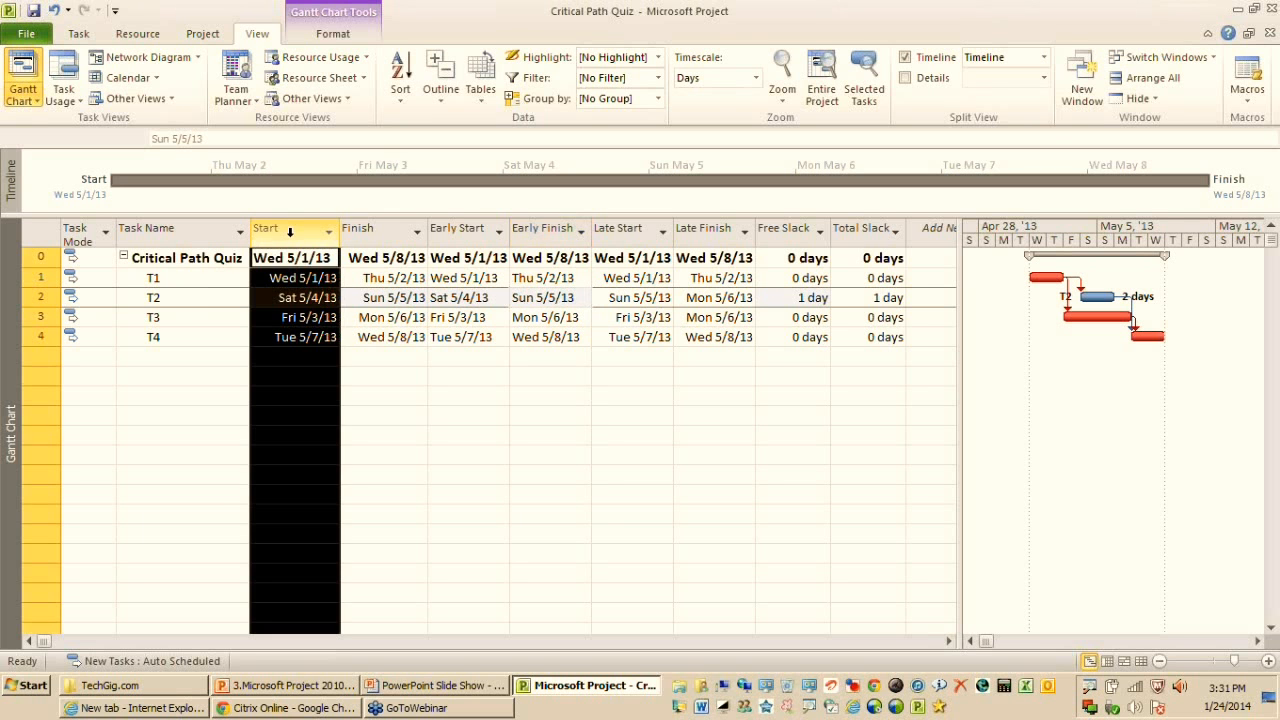
right_click(292, 240)
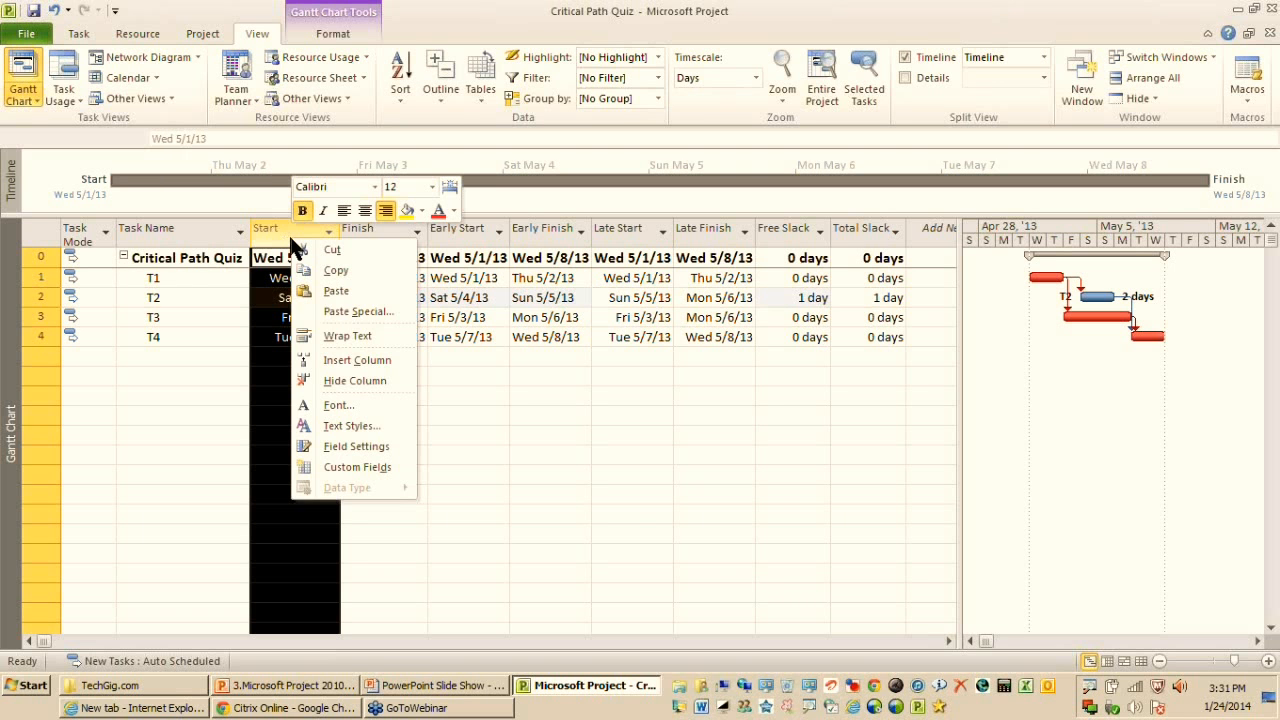
click(355, 362)
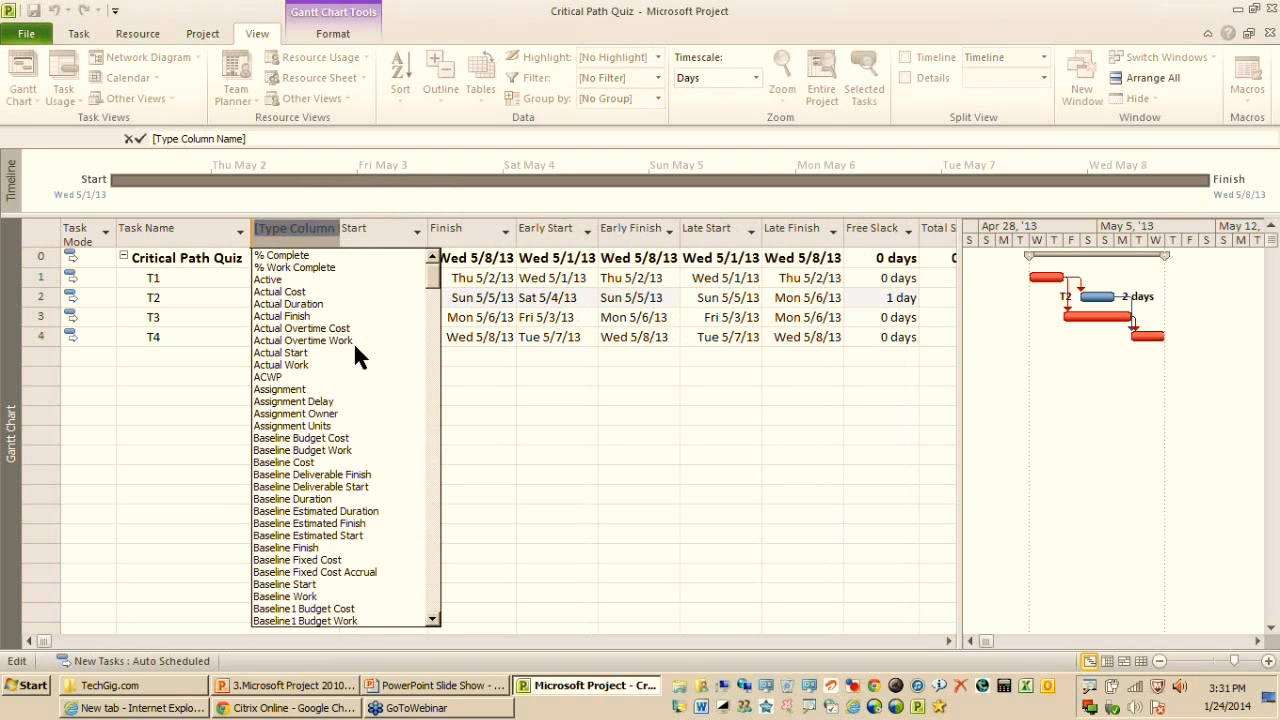
text(confirmedonstraint Date)
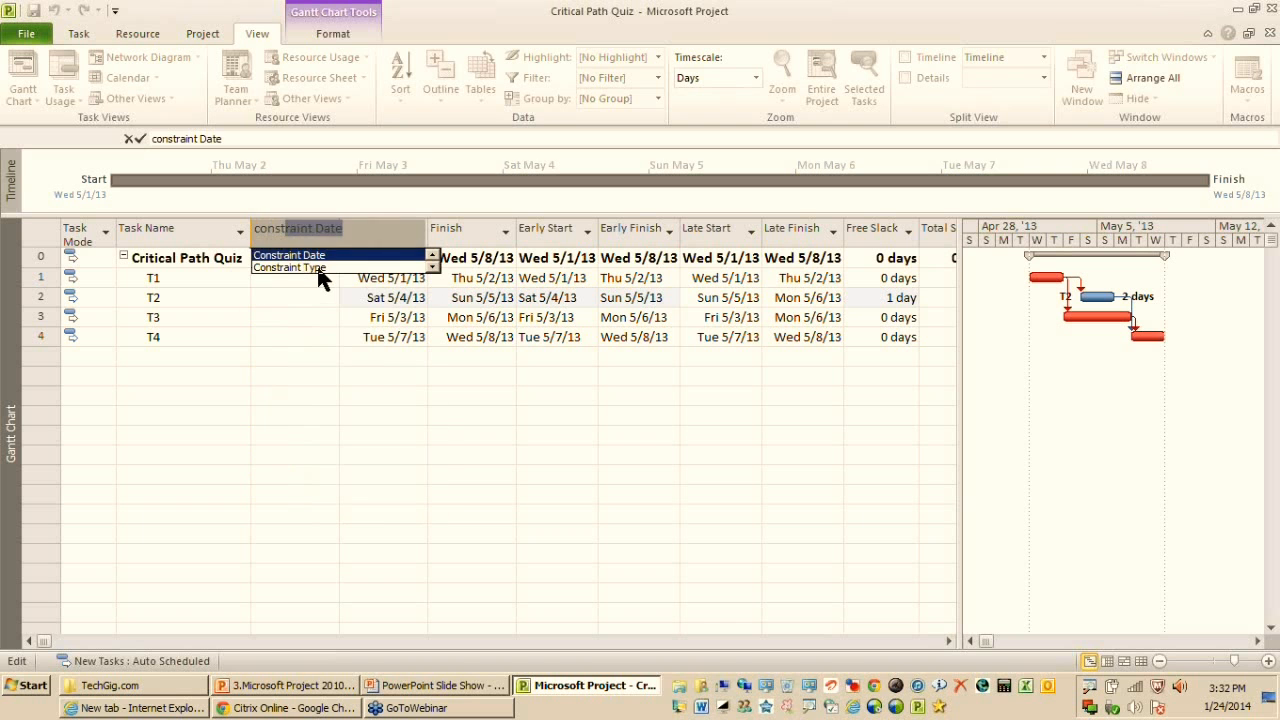
click(318, 269)
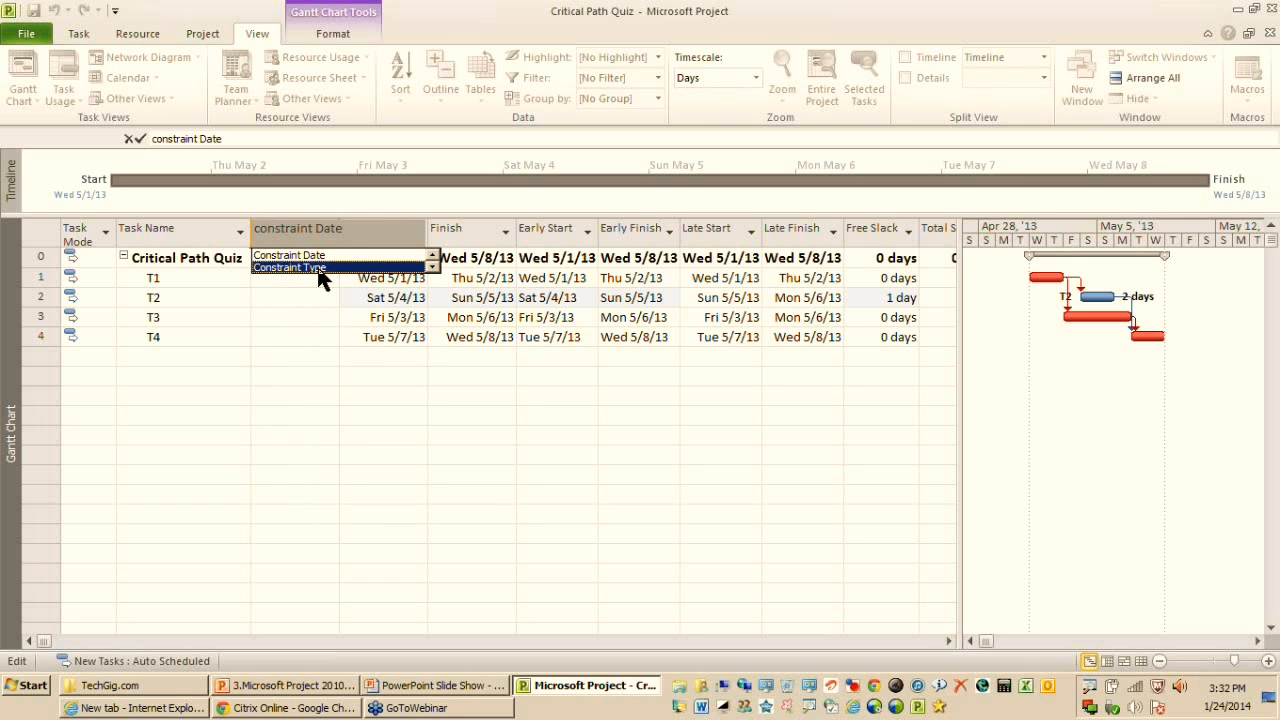
click(318, 269)
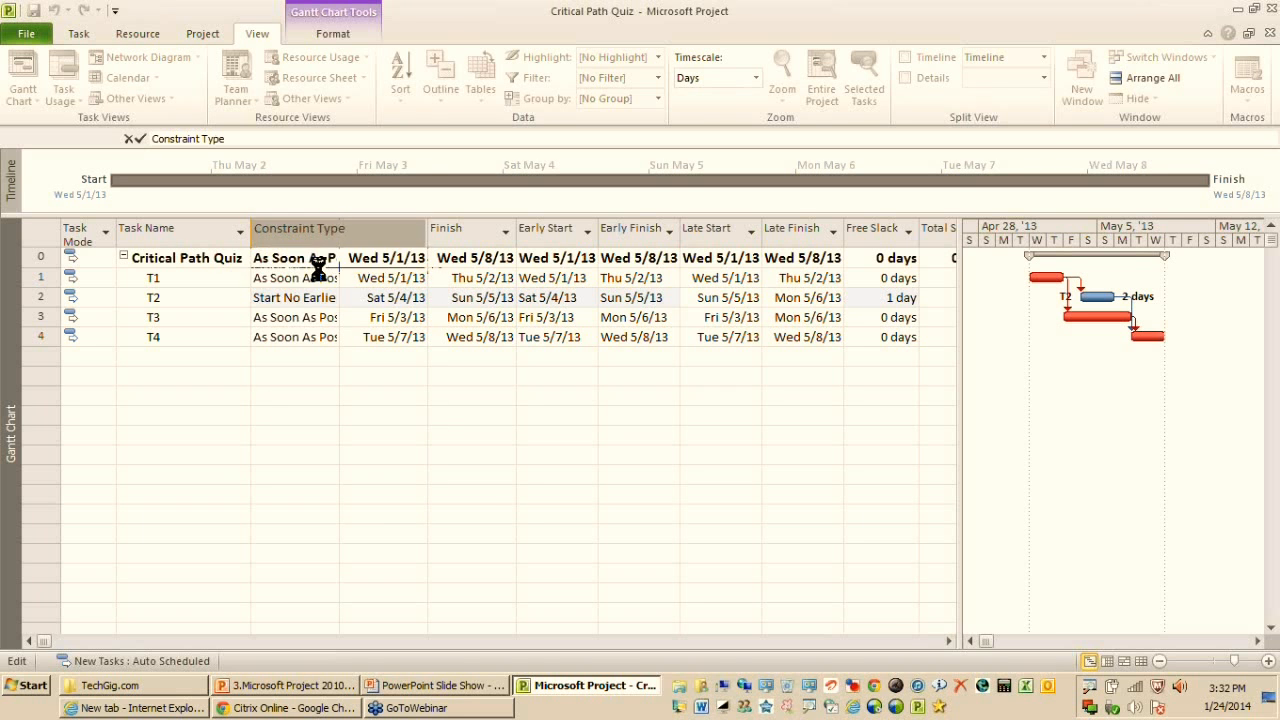
drag(339, 233, 392, 233)
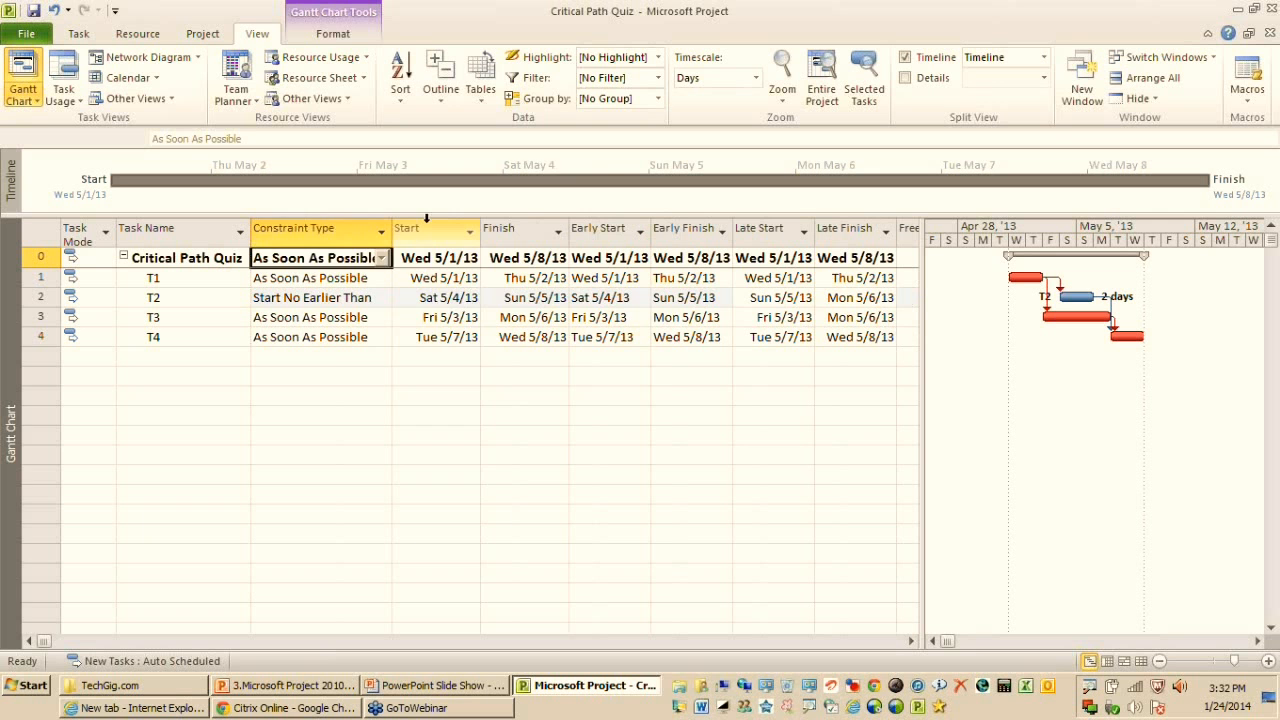
Step: Insert a Constraint Date column between the Constraint Type and Start columns
click(426, 228)
right_click(428, 228)
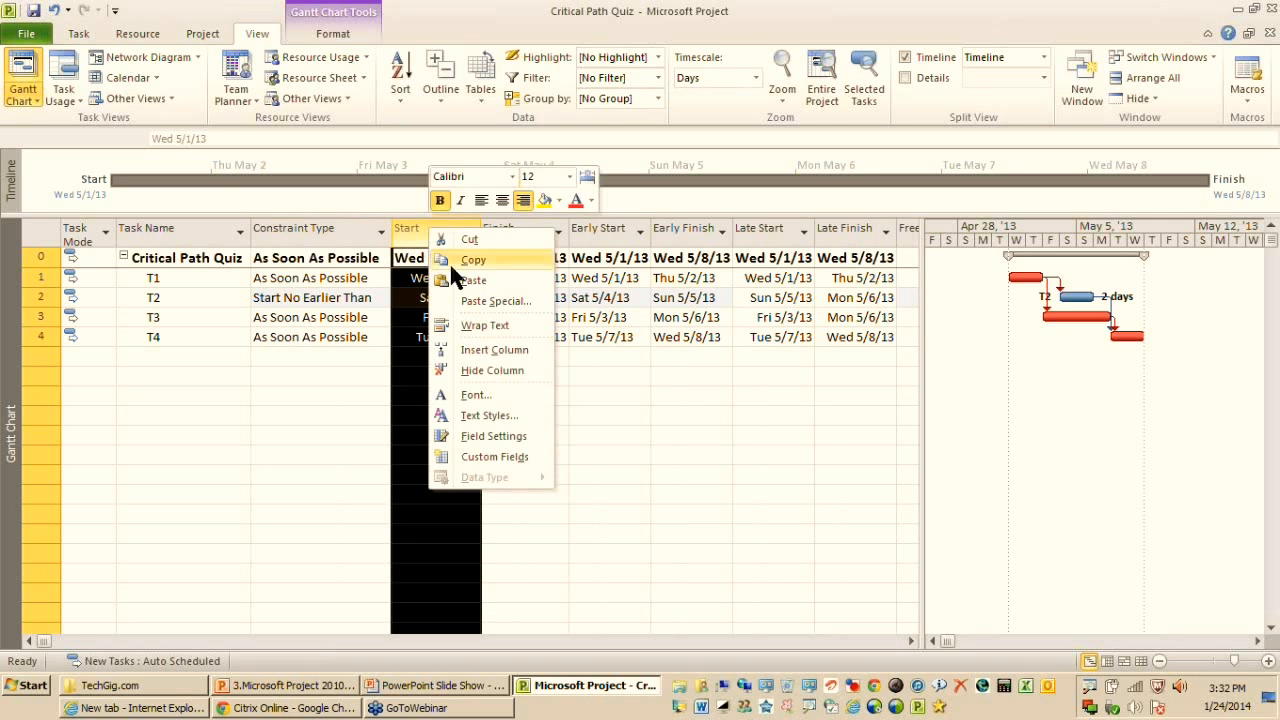
click(475, 350)
text(con)
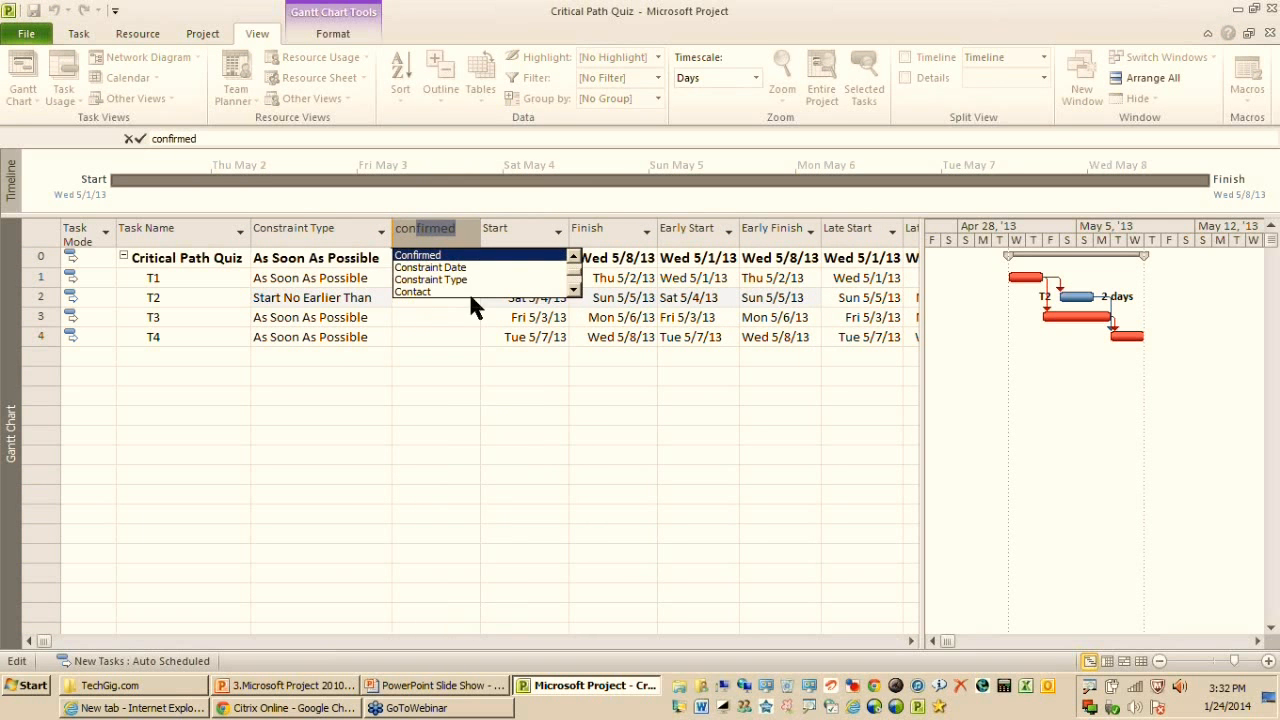
click(458, 267)
click(437, 396)
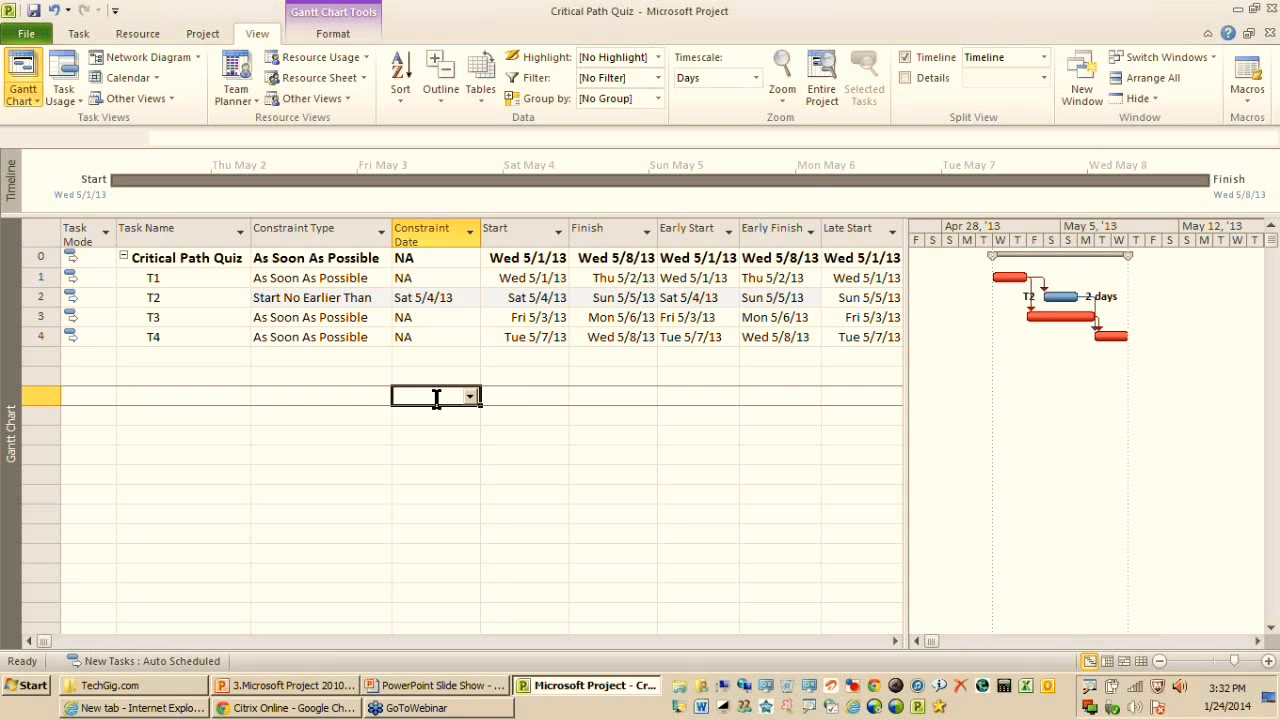
Step: Try to set T2's constraint type to Start No Later Than, accepting the option that avoids the scheduling conflict
click(426, 277)
click(364, 300)
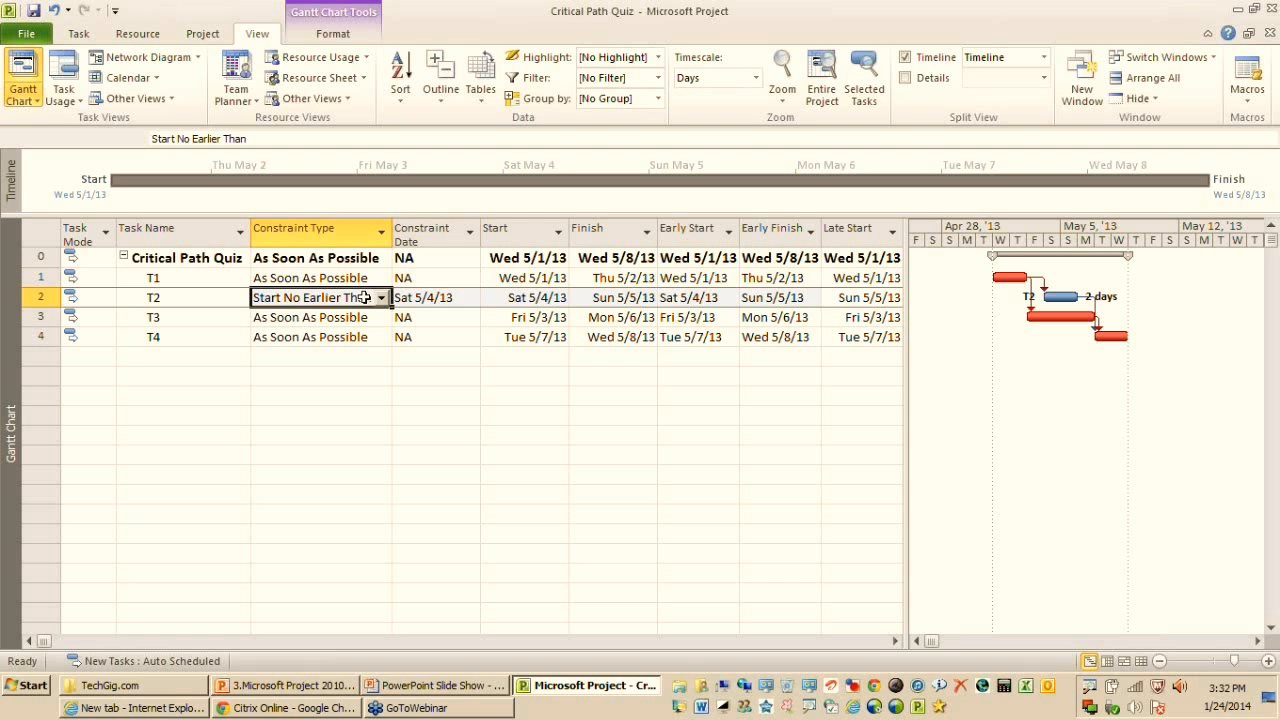
click(444, 297)
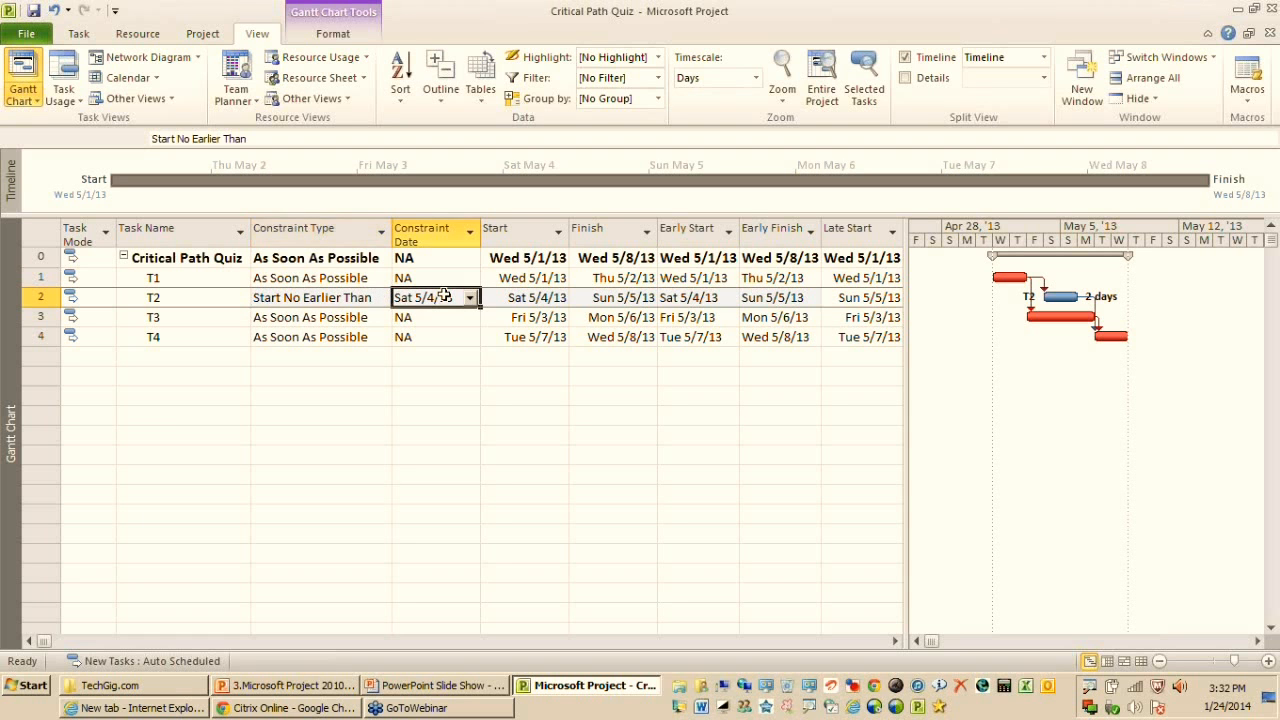
click(365, 300)
click(381, 298)
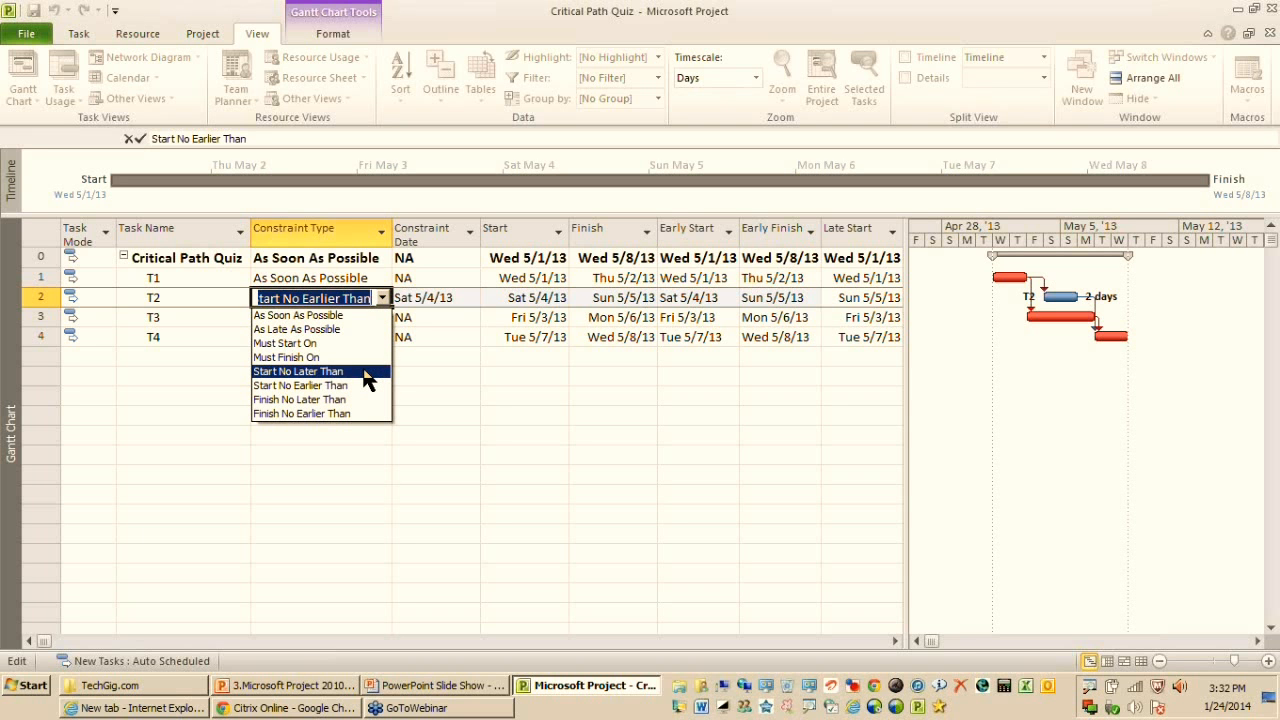
click(366, 378)
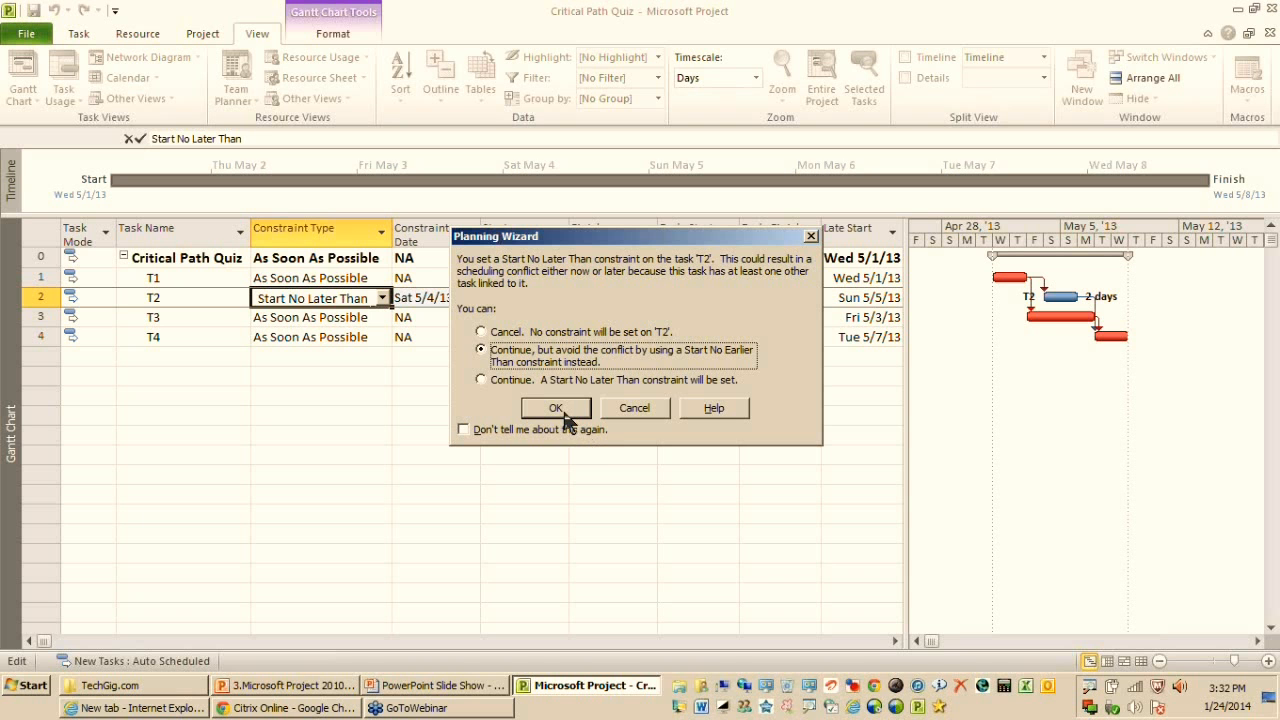
click(565, 414)
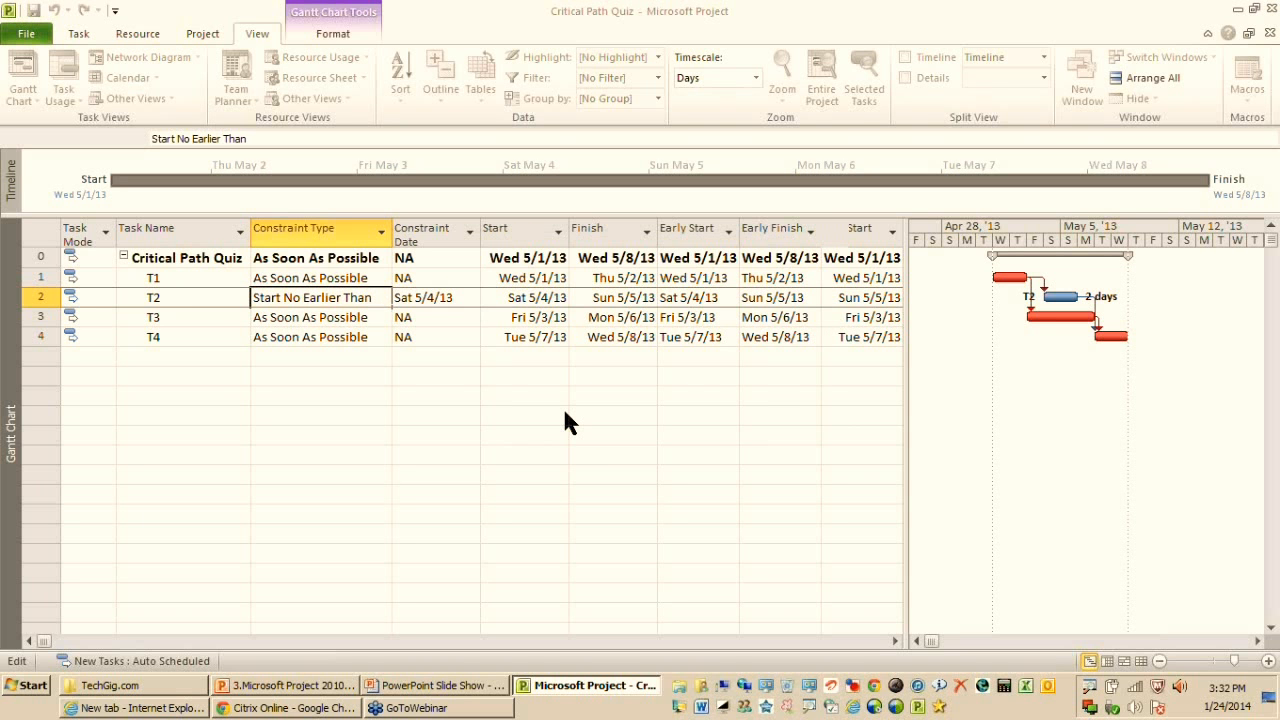
Step: Widen the task table through Total Slack and set T2's constraint type to Start No Later Than, continuing despite the conflict warning
drag(906, 289, 1141, 245)
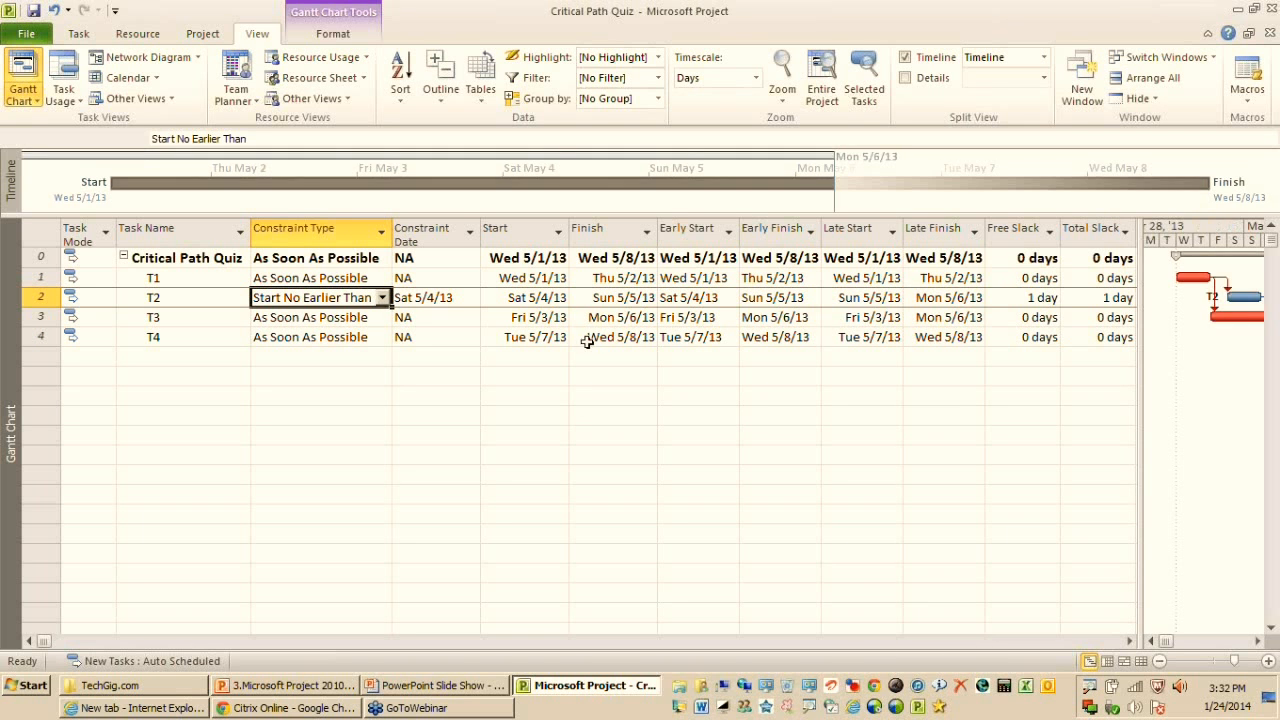
click(586, 343)
click(548, 382)
click(552, 406)
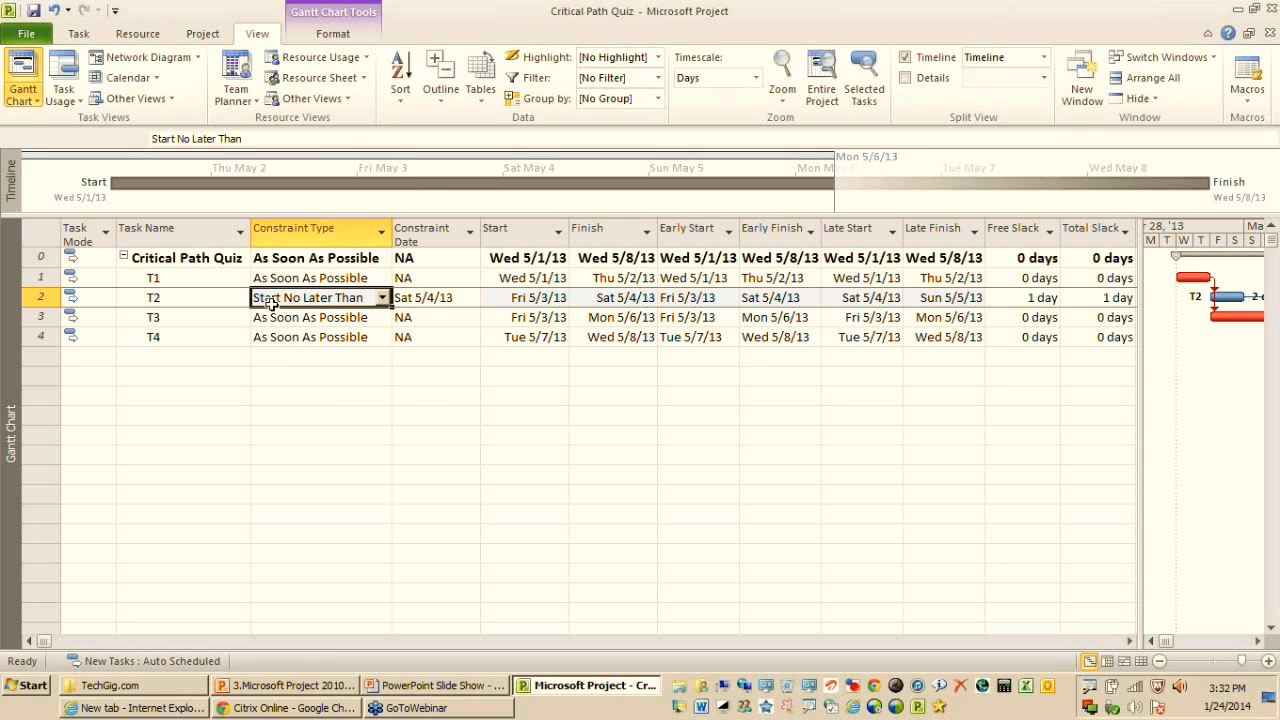
Step: Compare T2's Start, Late Start and Late Finish dates with its constraint date
click(525, 297)
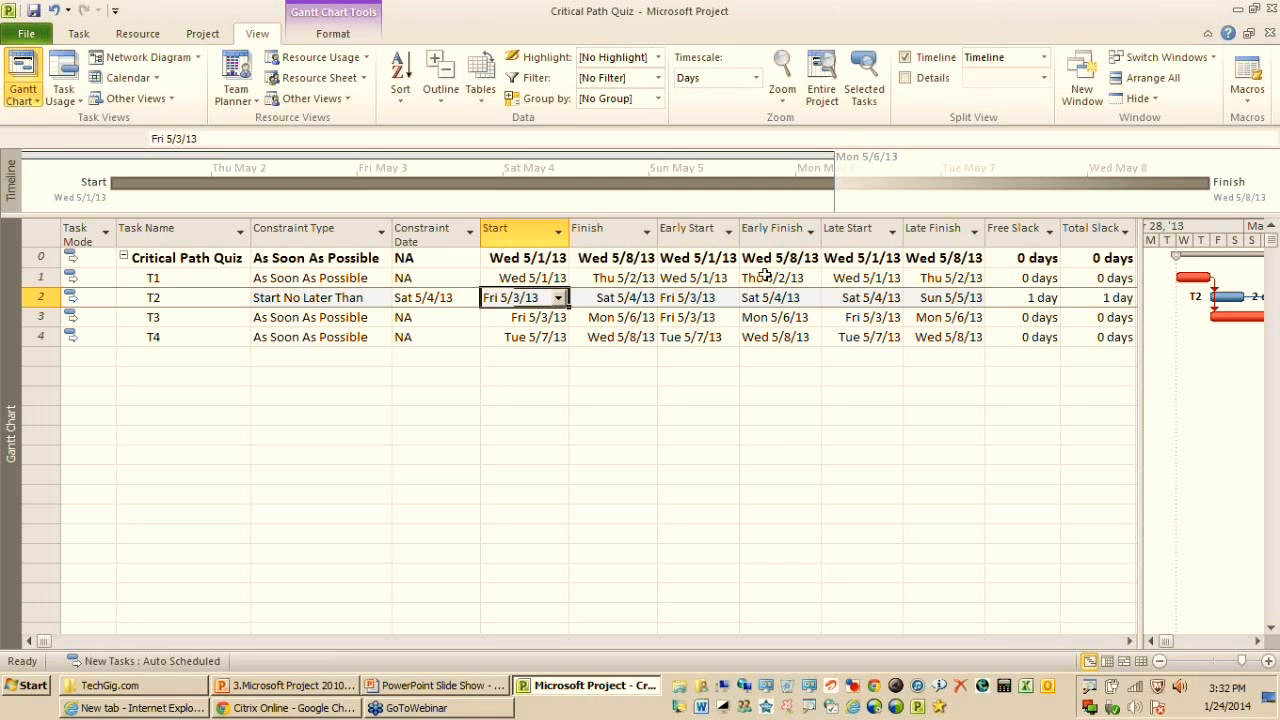
click(889, 300)
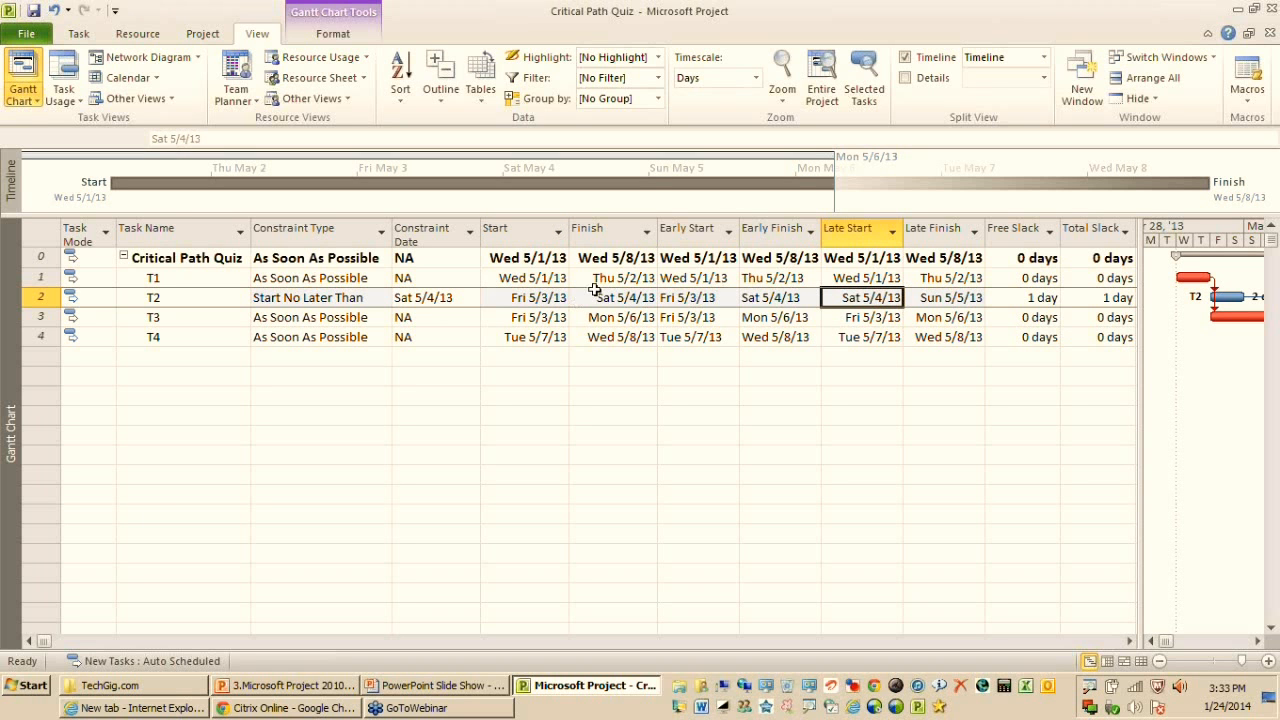
click(456, 298)
click(456, 298)
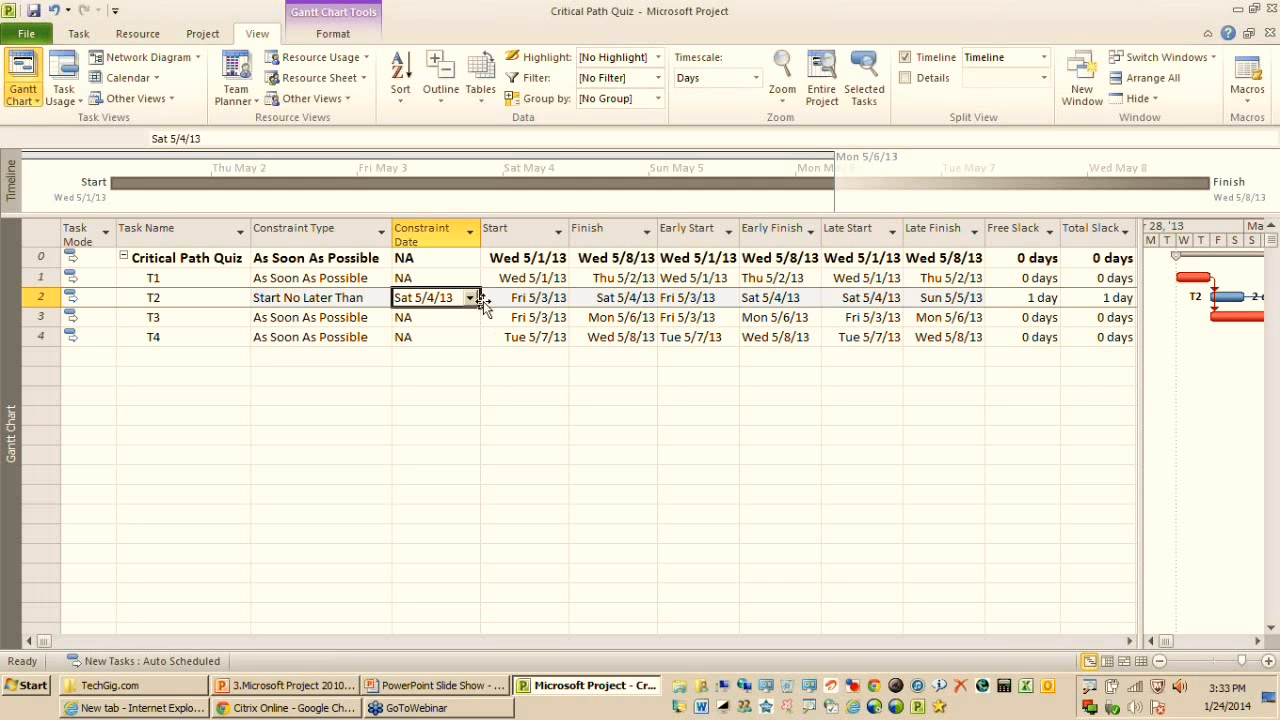
click(875, 298)
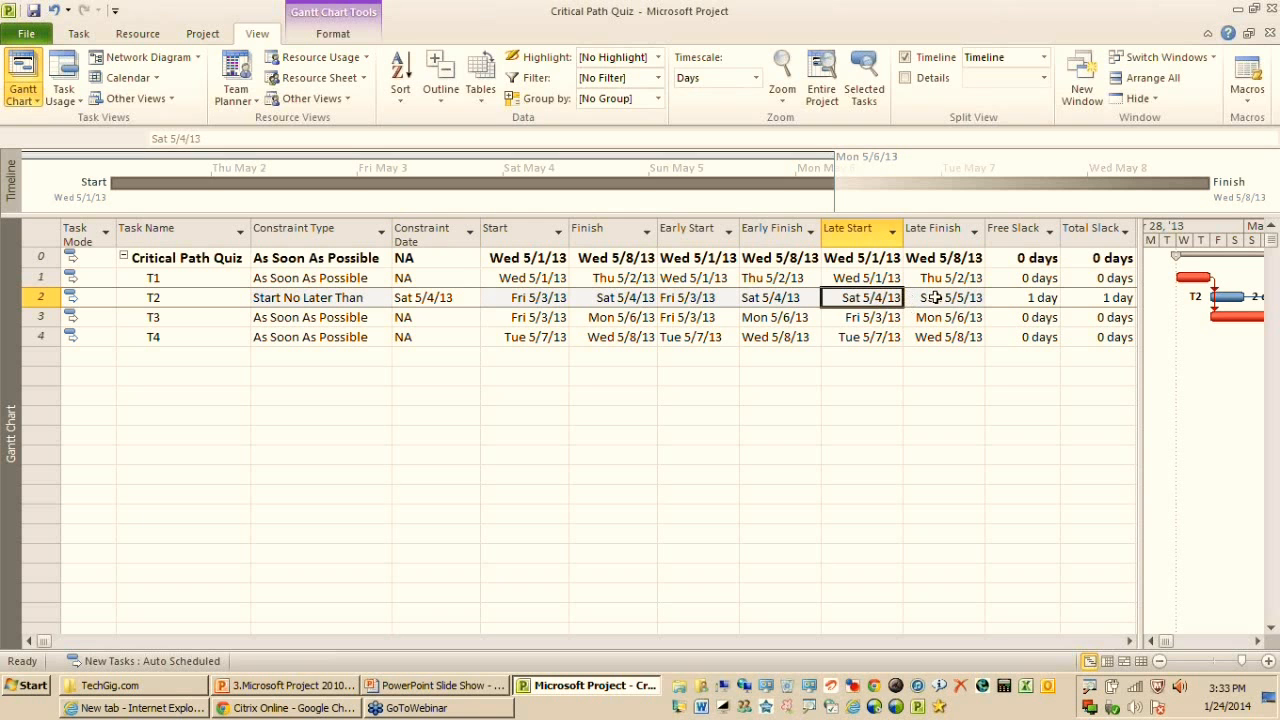
click(946, 299)
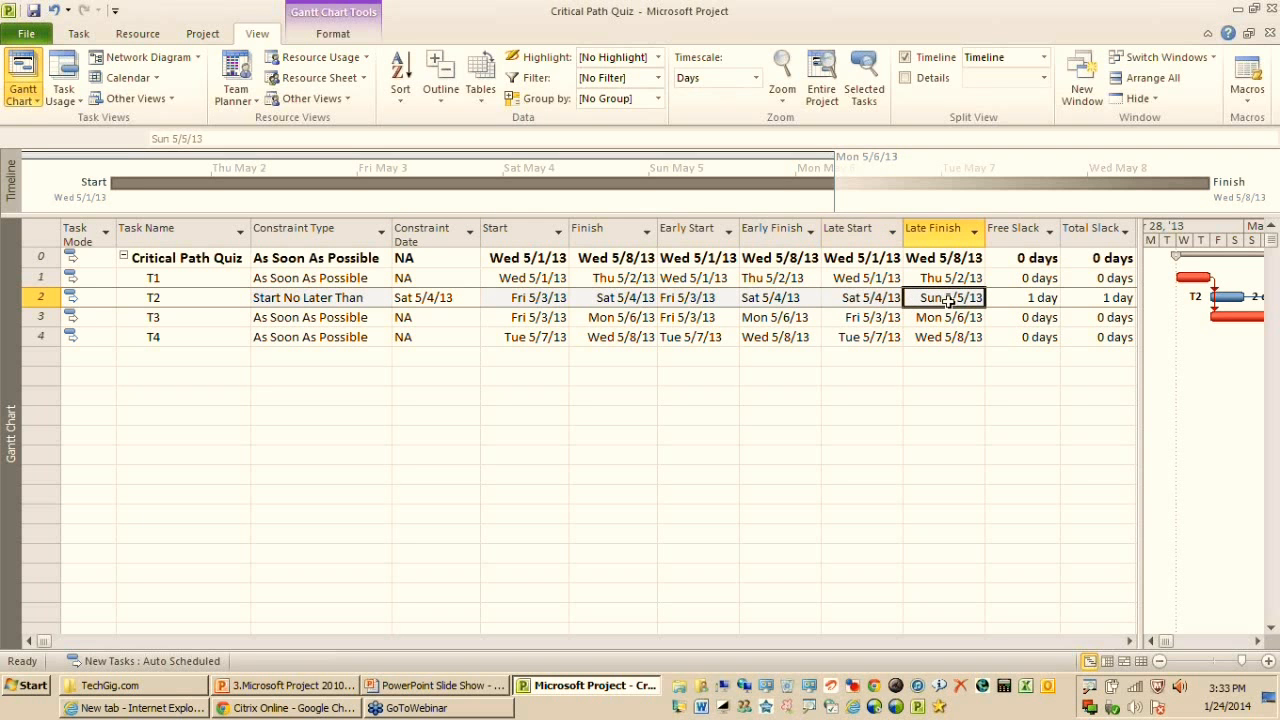
Step: Compare T2's Early Start, Early Finish and Late Start with its constraint date, and read the Early Start column's description
click(716, 300)
key(Right)
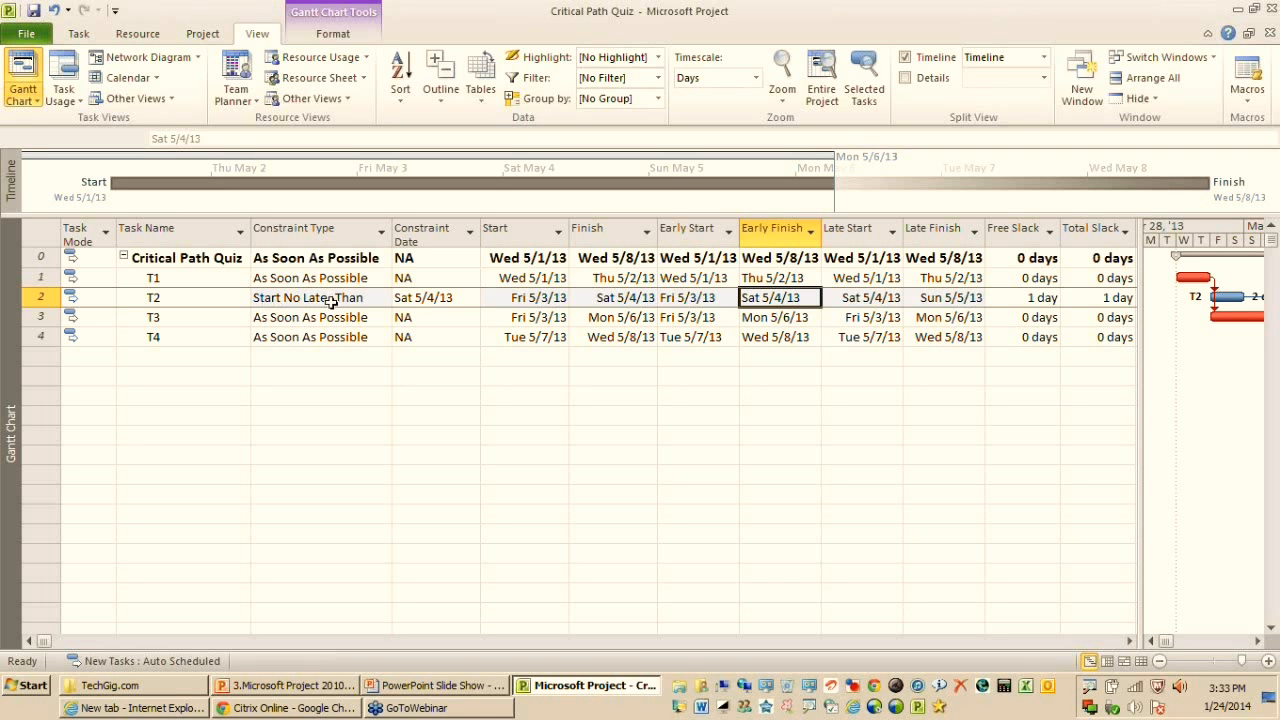
click(411, 299)
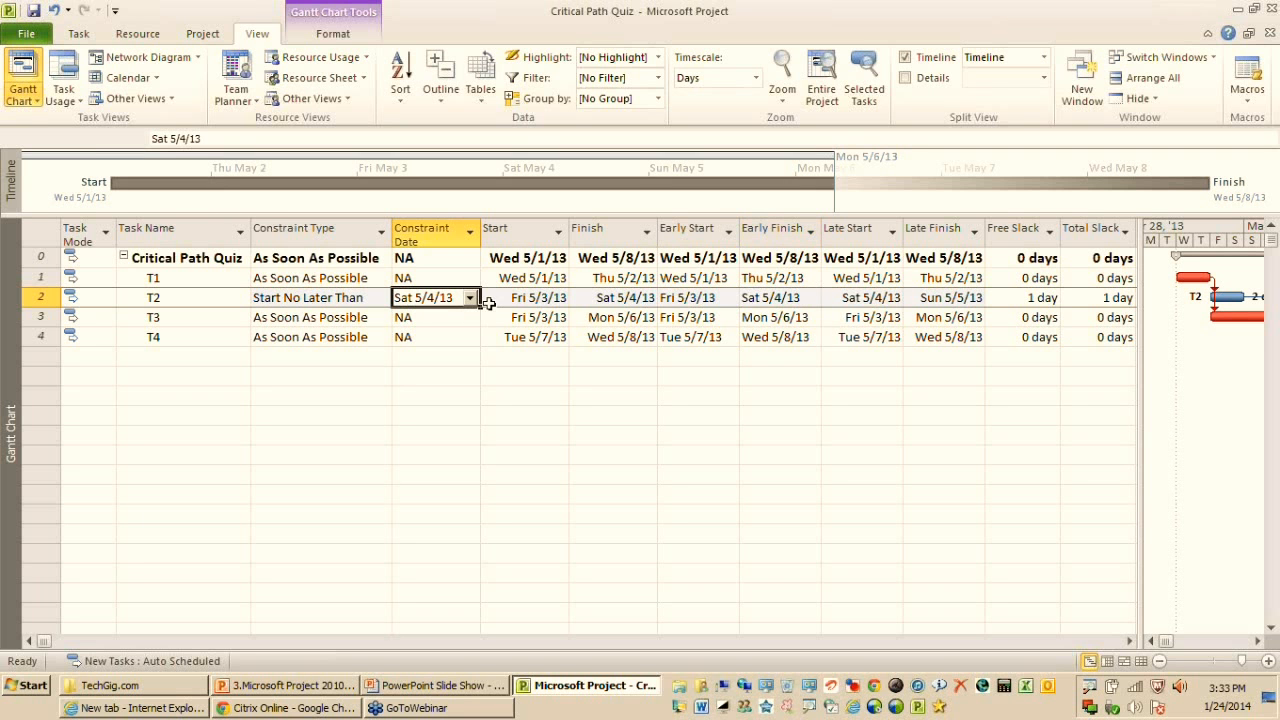
click(840, 302)
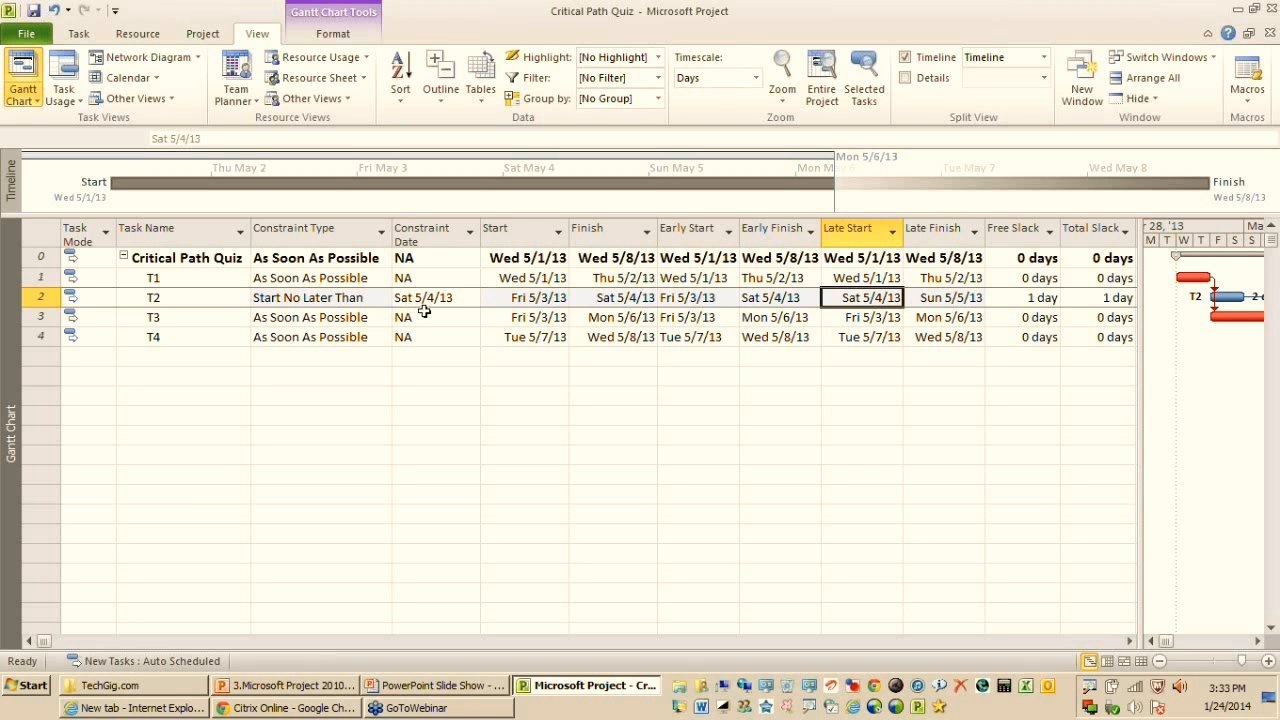
click(688, 300)
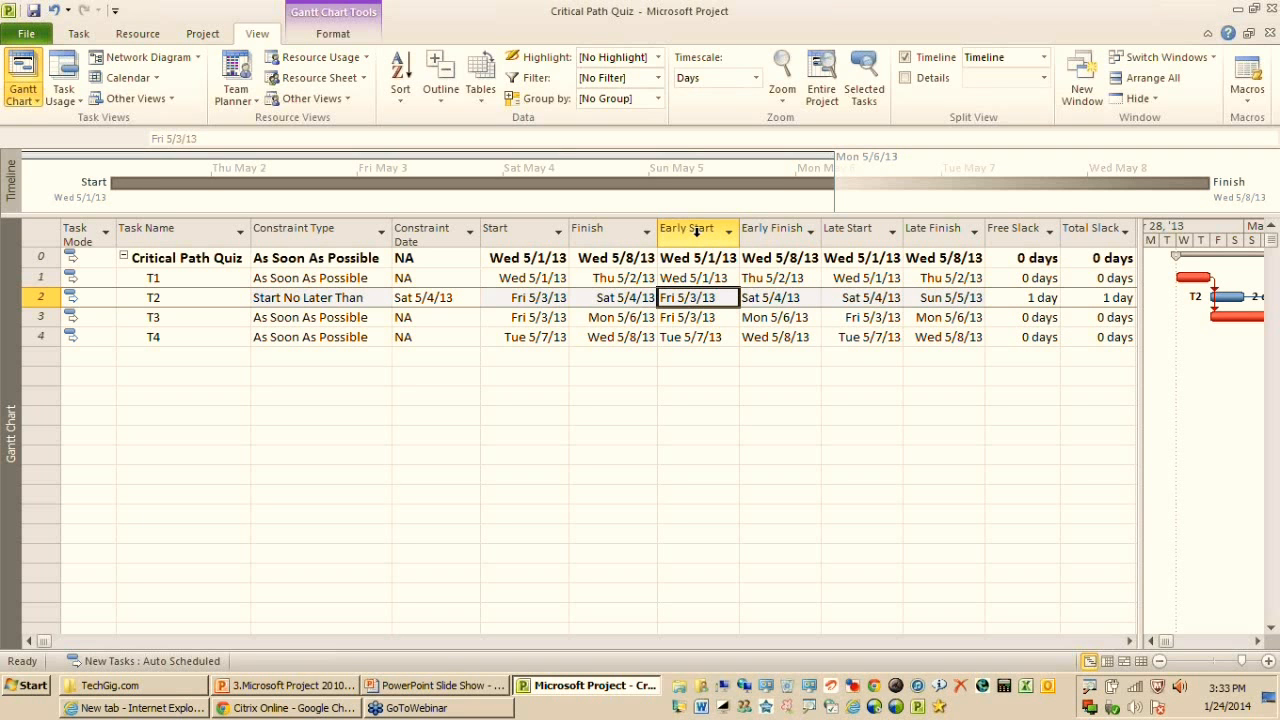
mouse_move(698, 230)
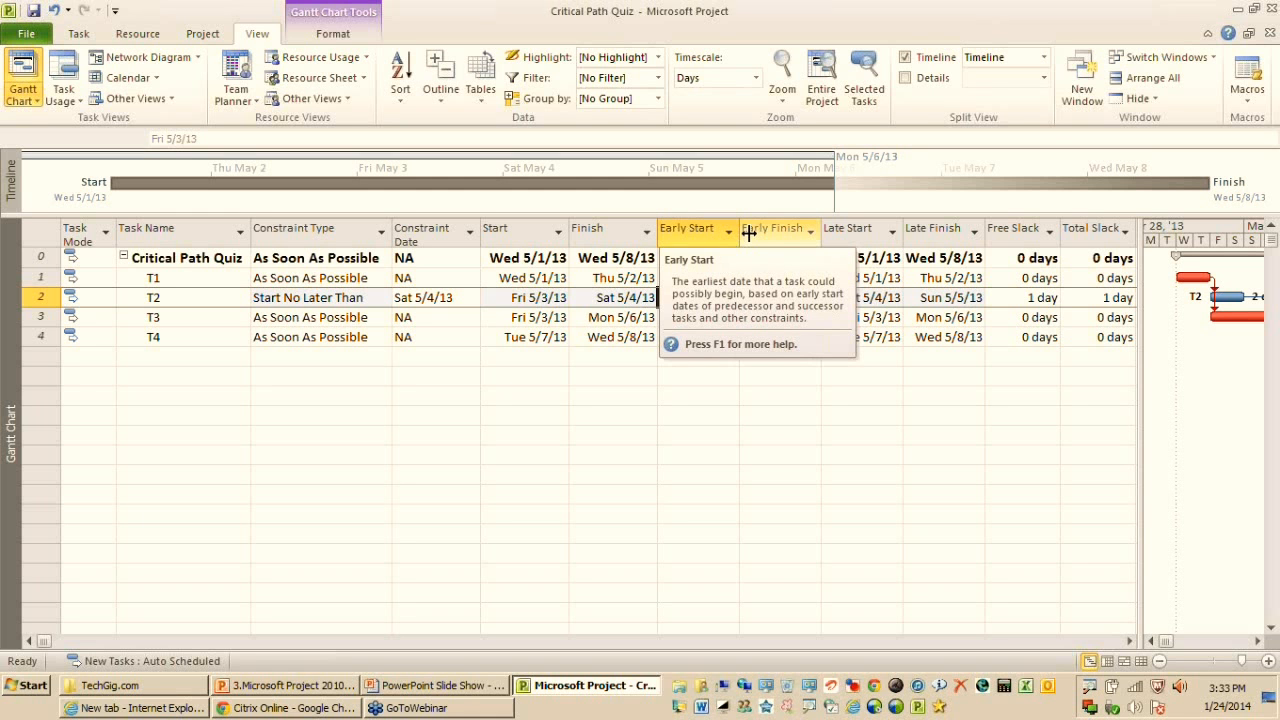
mouse_move(758, 230)
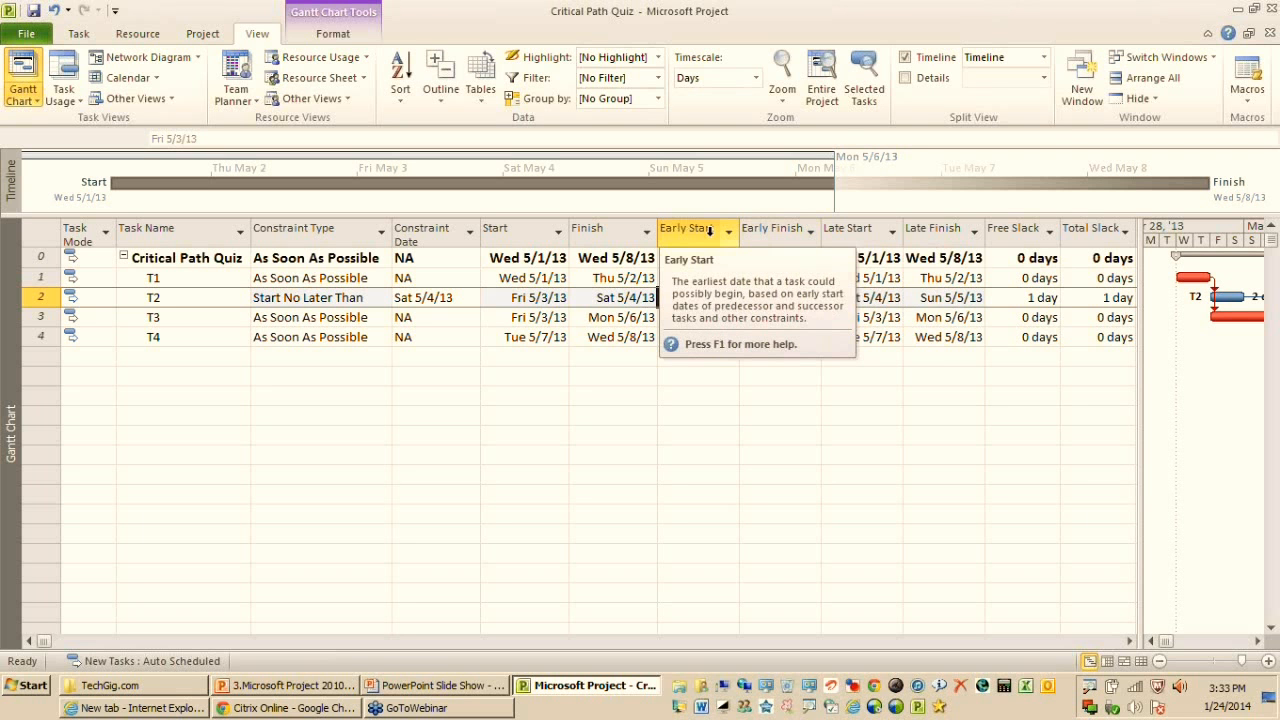
mouse_move(922, 230)
Step: Set T2's constraint type to Must Start On and check its Early Start and Late Start dates
click(381, 297)
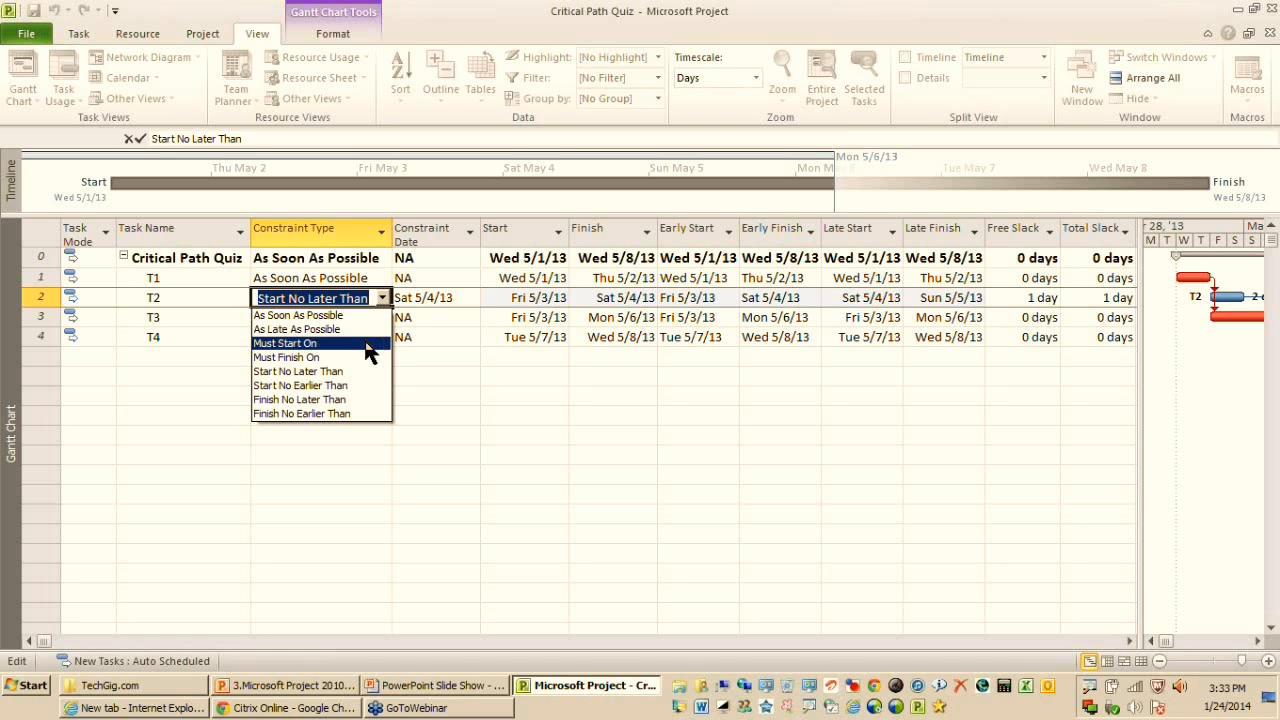
click(366, 343)
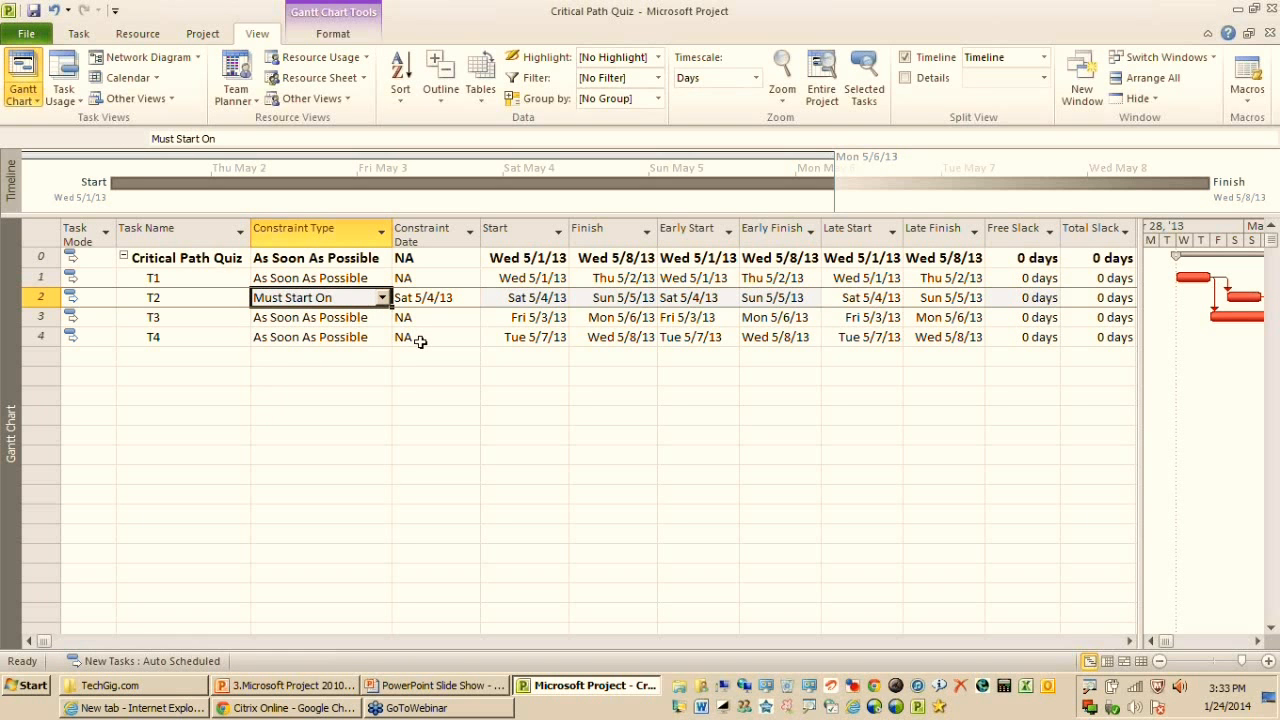
click(713, 300)
click(862, 298)
Step: Narrow the task table to end after Late Finish, exposing the whole Gantt chart, and switch to the PowerPoint slide show
drag(1140, 302, 1152, 252)
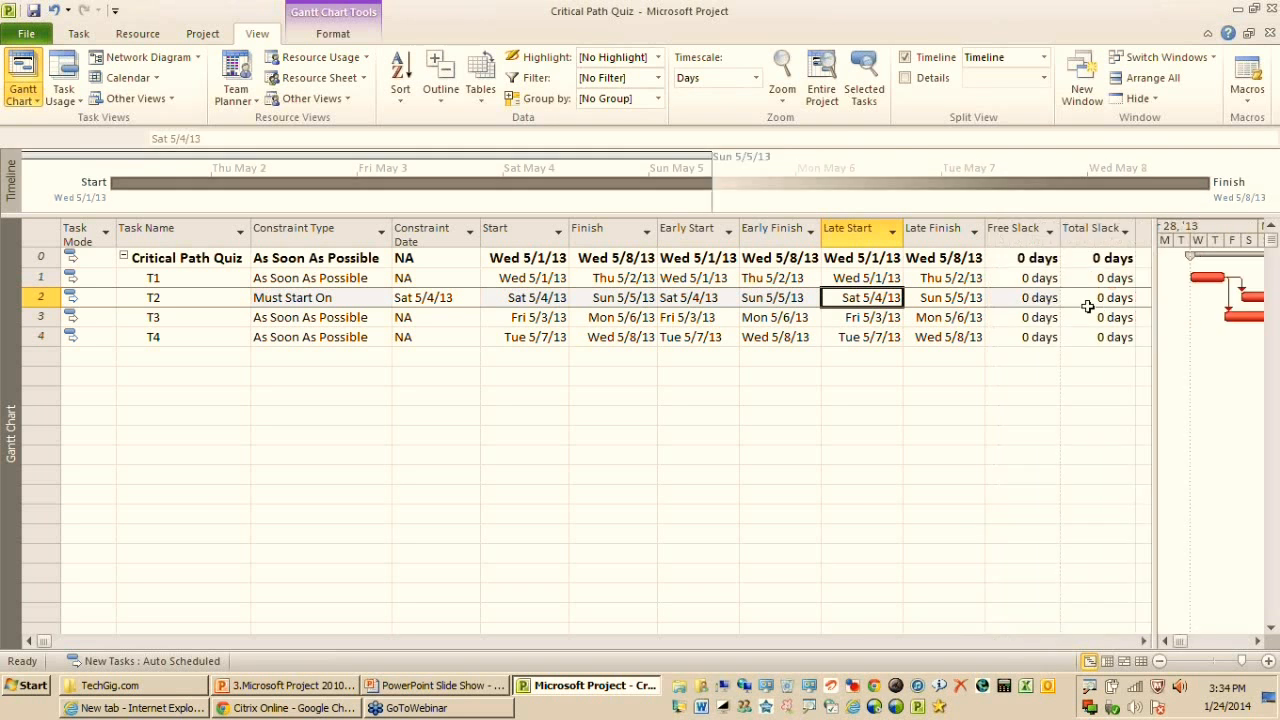
drag(1153, 318, 990, 341)
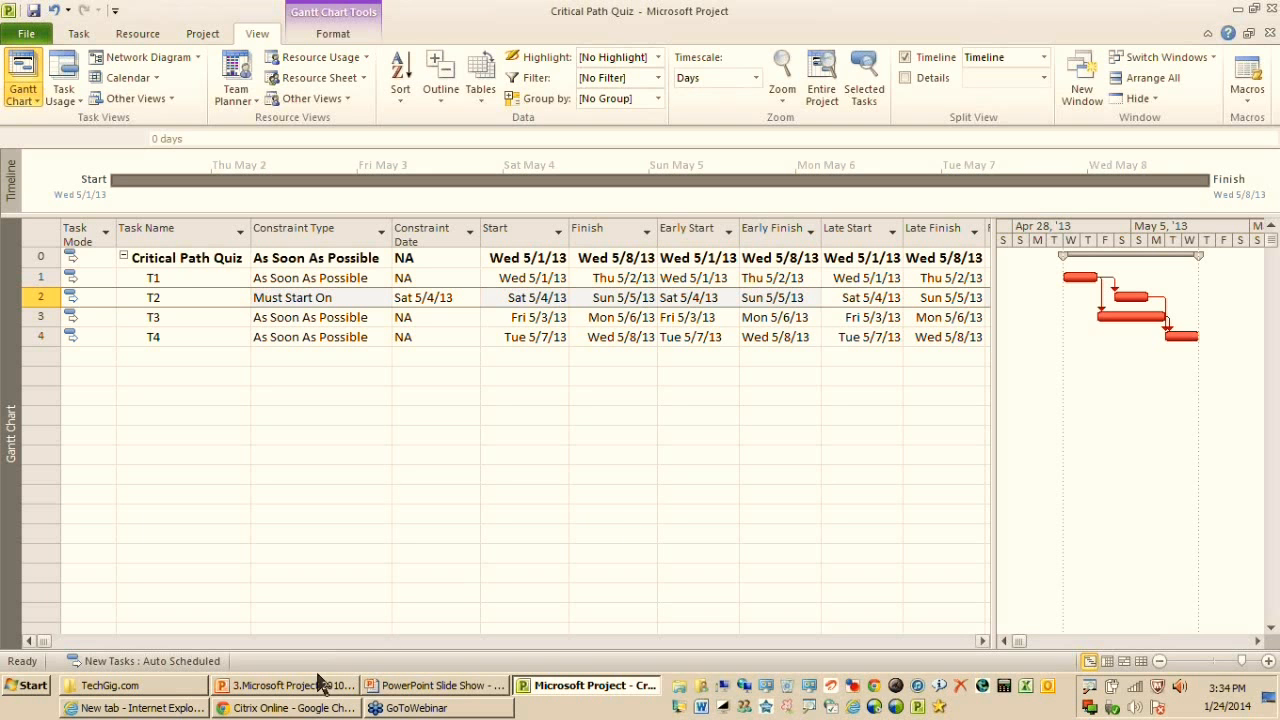
click(413, 690)
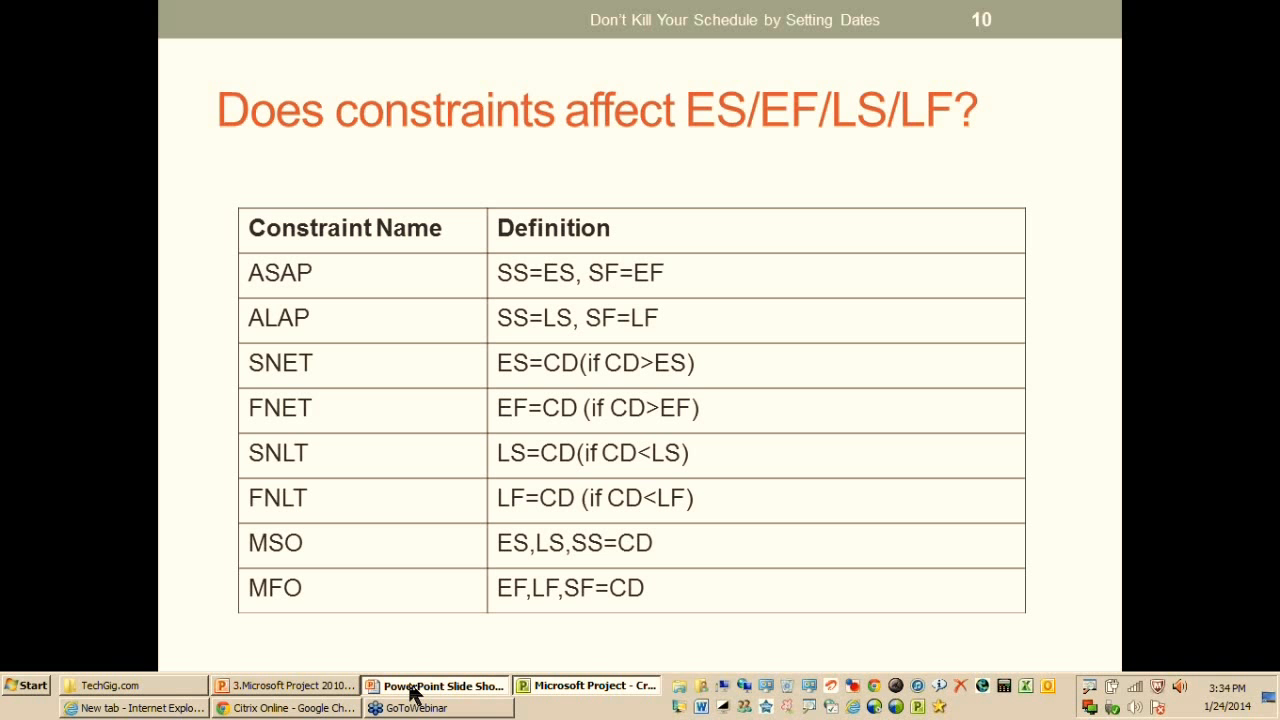